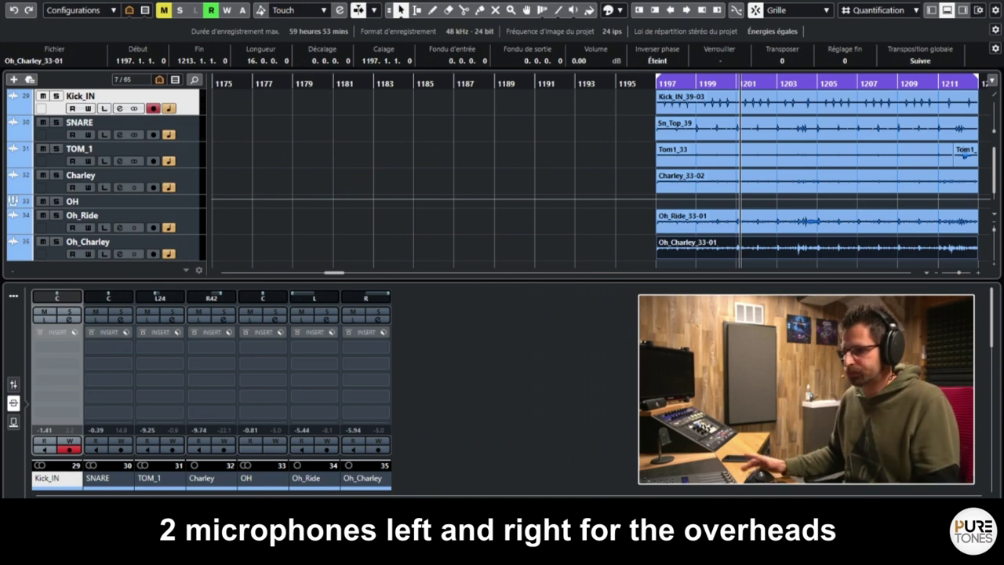
Insert the Trigger_2 plug-in in the first insert slot of the Kick_IN channel
{"action": "left_click", "coordinate": [538, 136]}
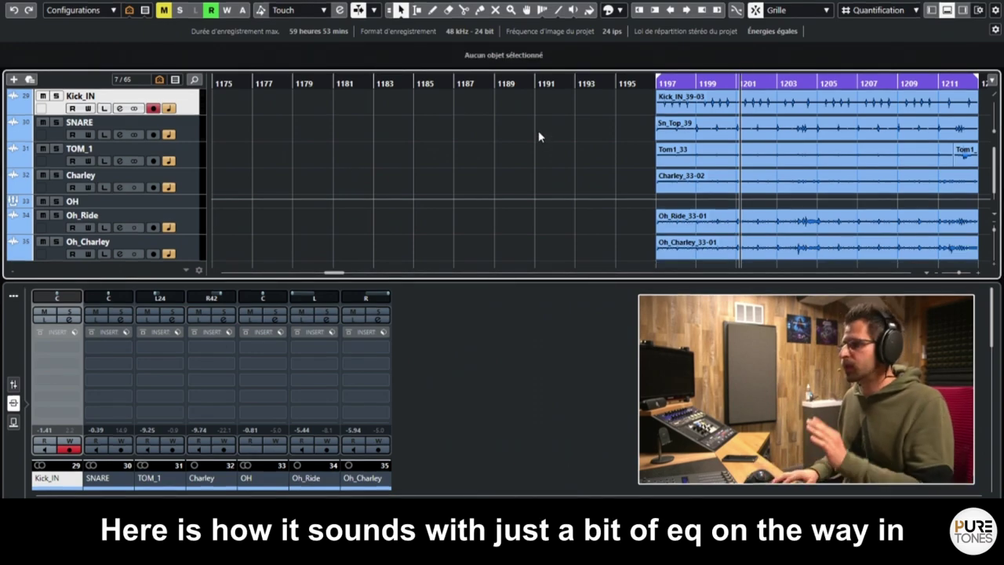
{"action": "key", "text": "KP_1"}
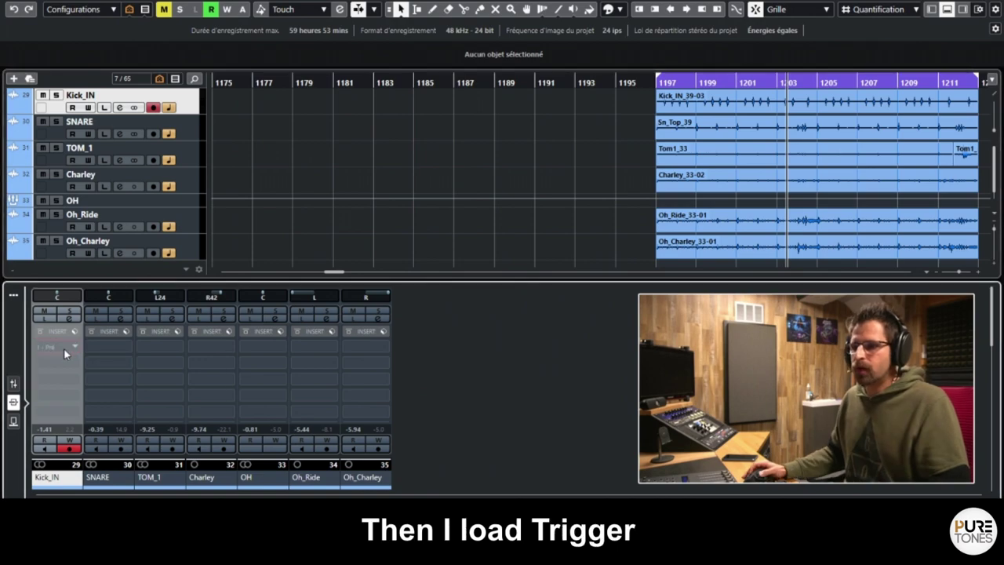
{"action": "left_click", "coordinate": [63, 347]}
{"action": "type", "text": "trig"}
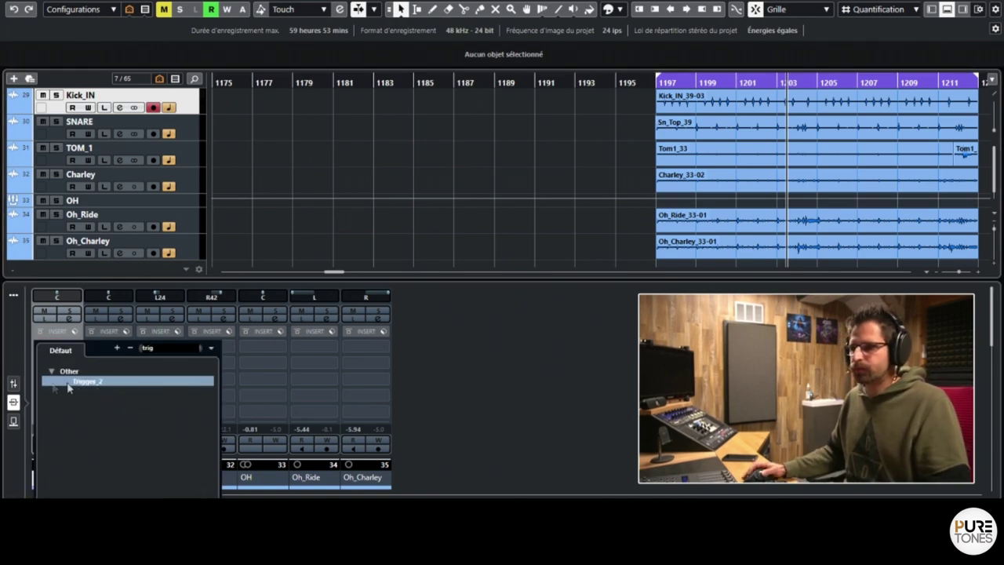
{"action": "double_click", "coordinate": [85, 381]}
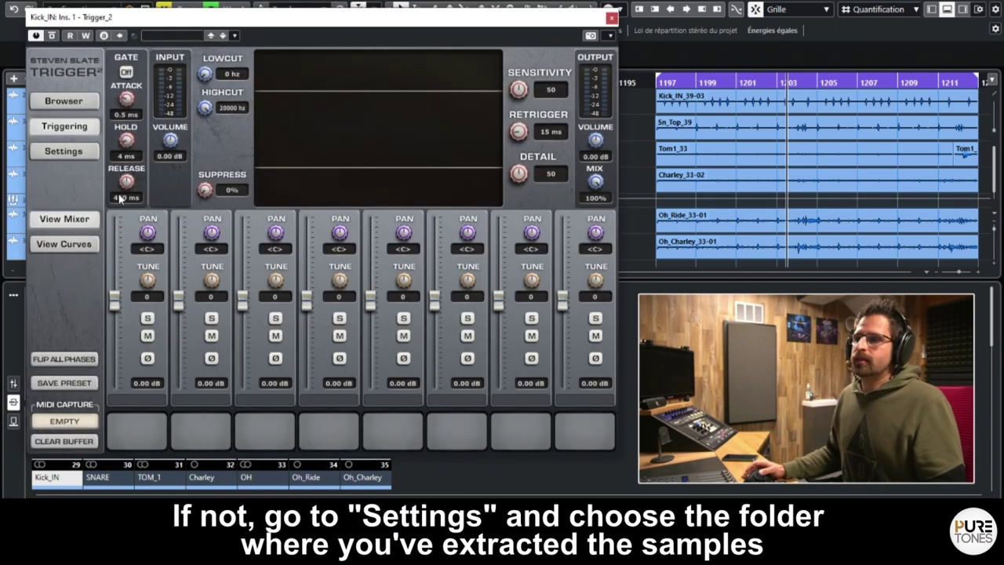
Check the sample base directory in Trigger's settings and open the TCI kick folder of Pack_Tama_Starclassic_M_&_SNARE_Tama_Starphonic_Alu
{"action": "left_click", "coordinate": [69, 152]}
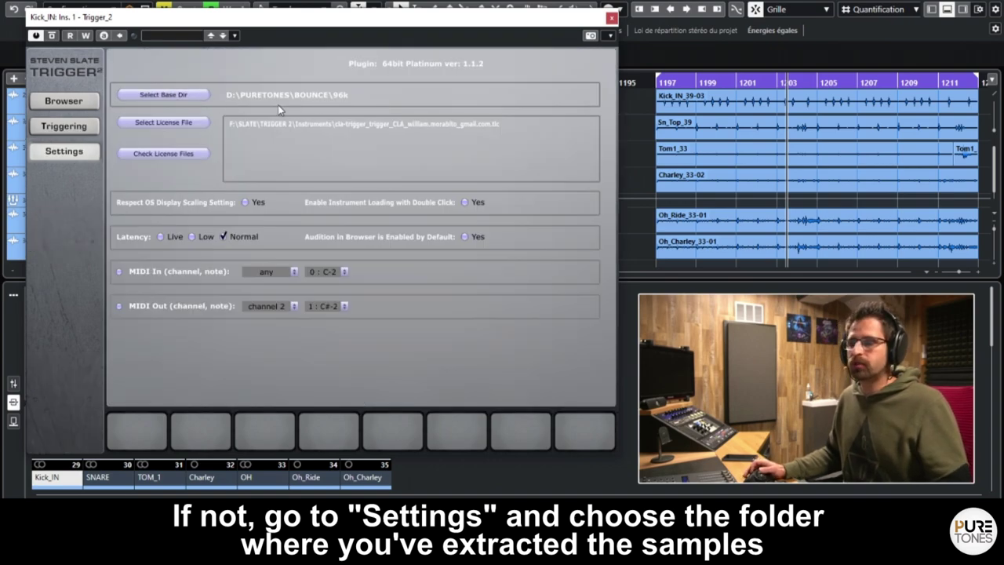
{"action": "left_click", "coordinate": [74, 106]}
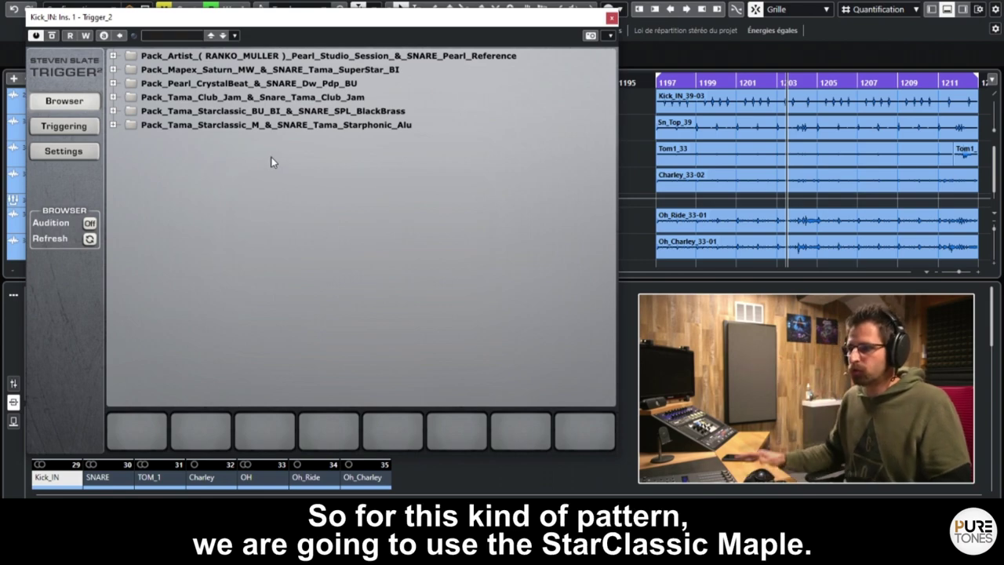
{"action": "double_click", "coordinate": [248, 127]}
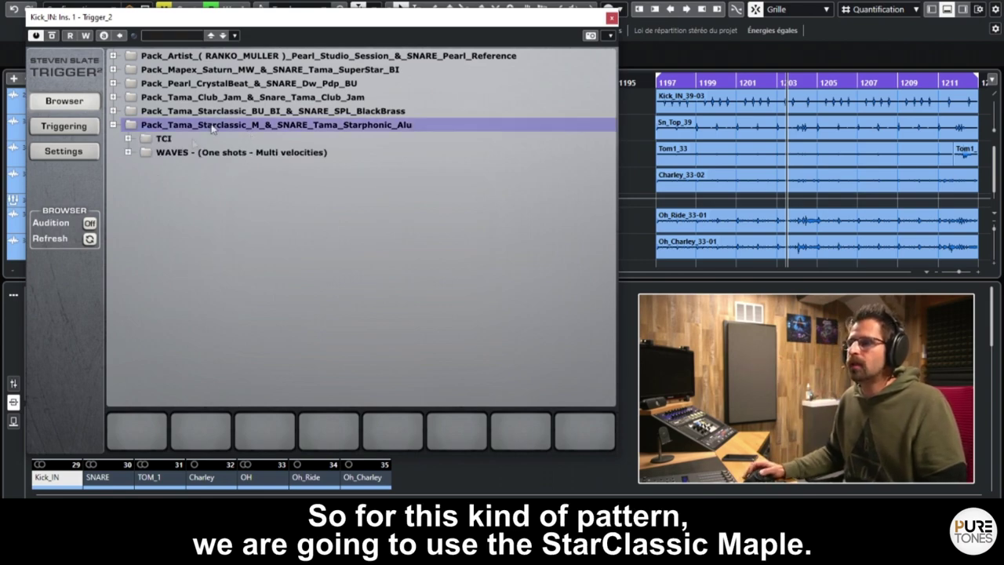
{"action": "double_click", "coordinate": [164, 139]}
{"action": "double_click", "coordinate": [229, 154]}
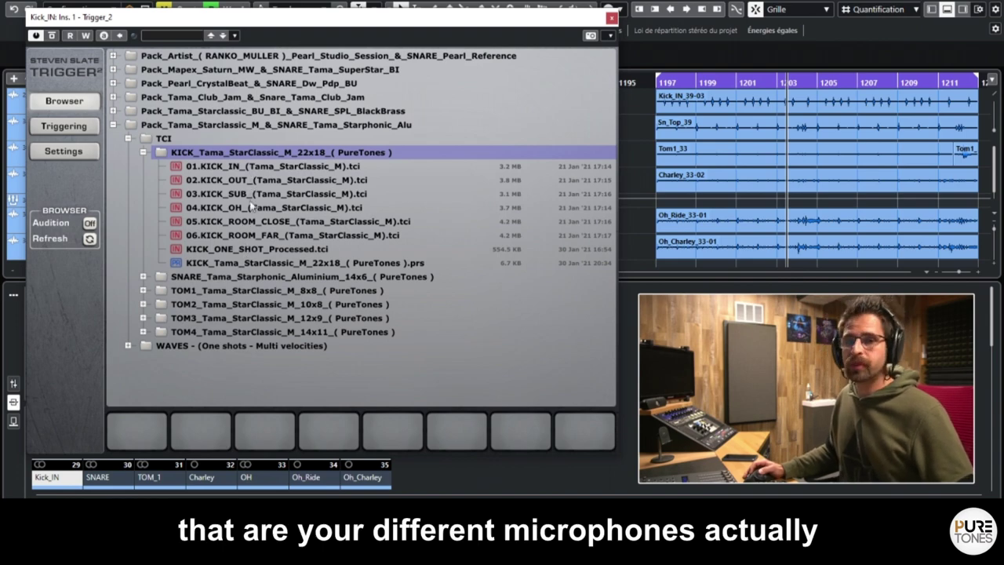
Load the preset KICK_Tama_StarClassic_M_22x18_( PureTones ).prs and show its microphone mixer
{"action": "left_click", "coordinate": [241, 265]}
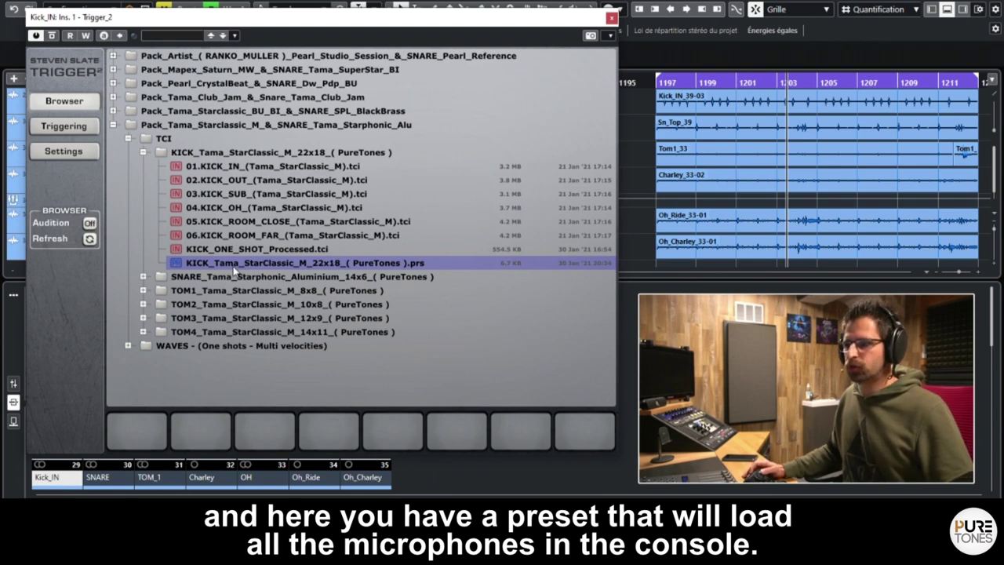
{"action": "double_click", "coordinate": [229, 264]}
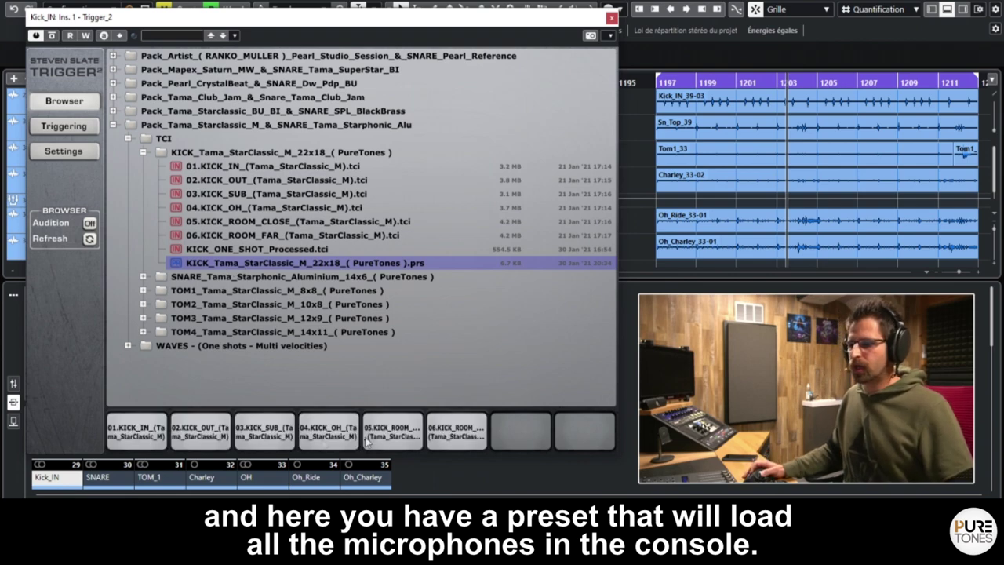
{"action": "left_click", "coordinate": [76, 127]}
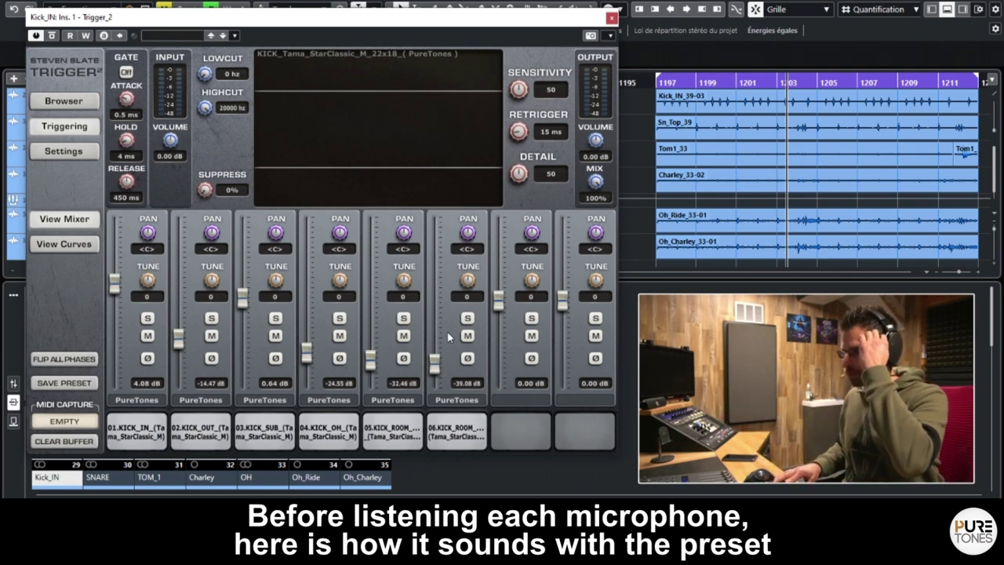
Play the loop, solo the Kick_IN channel and compare its sound with Trigger bypassed and active
{"action": "key", "text": "space"}
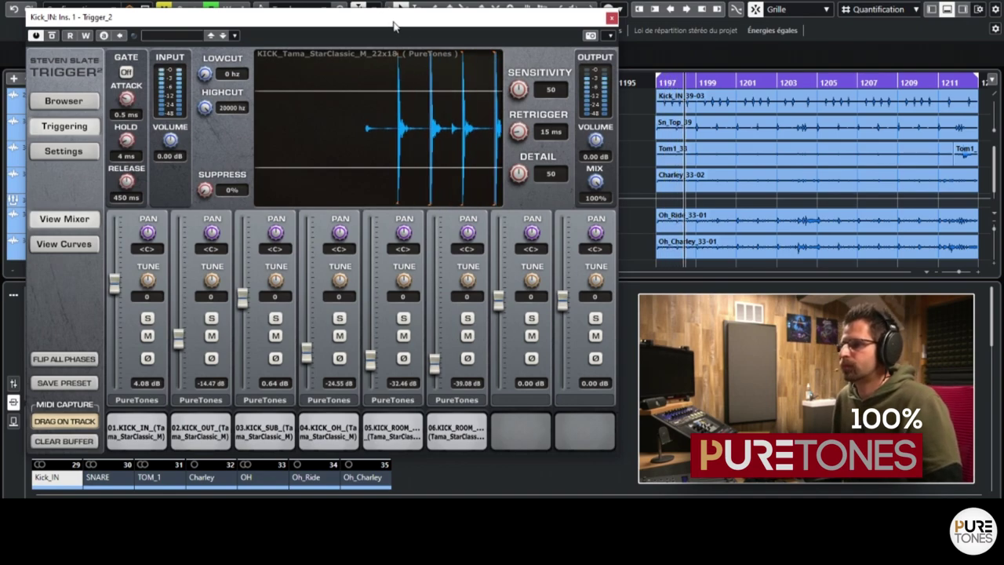
{"action": "left_click_drag", "start_coordinate": [392, 25], "coordinate": [450, 28]}
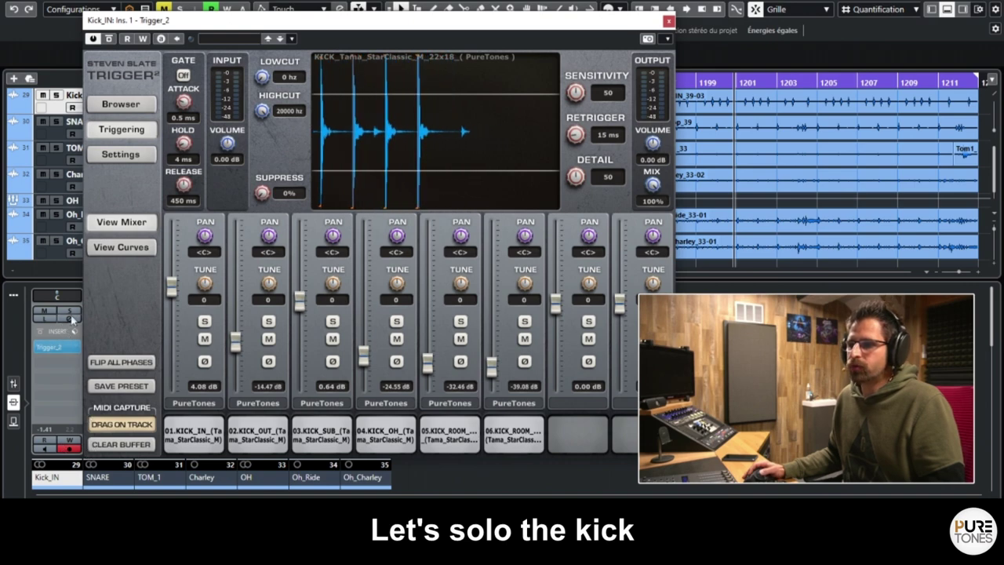
{"action": "key", "text": "s"}
{"action": "left_click", "coordinate": [109, 39]}
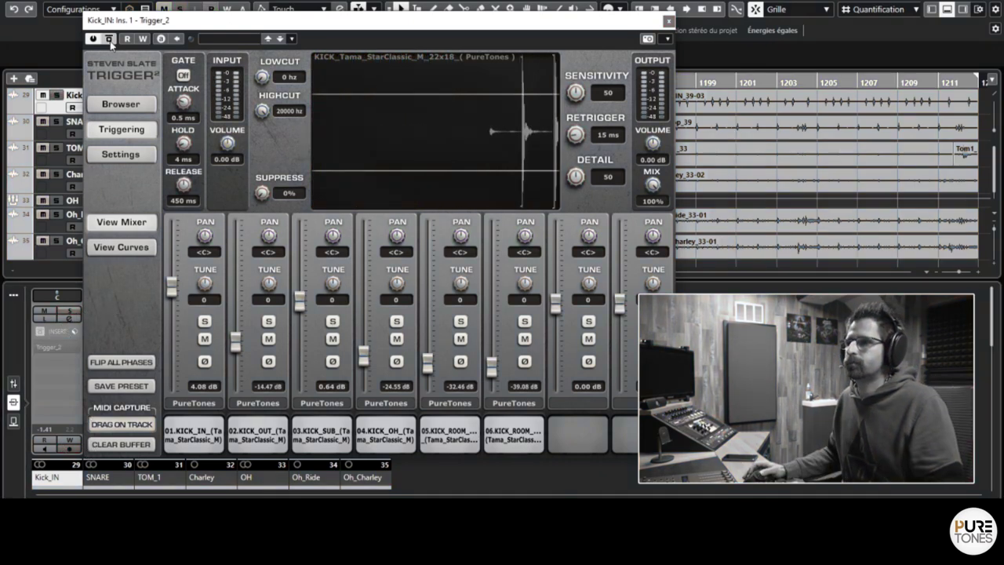
{"action": "left_click", "coordinate": [110, 39]}
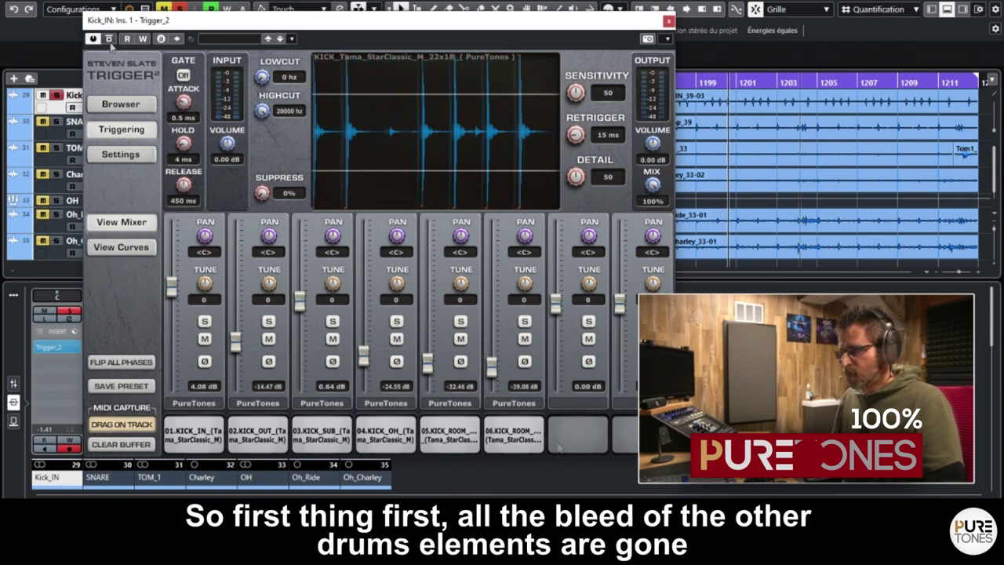
{"action": "key", "text": "space"}
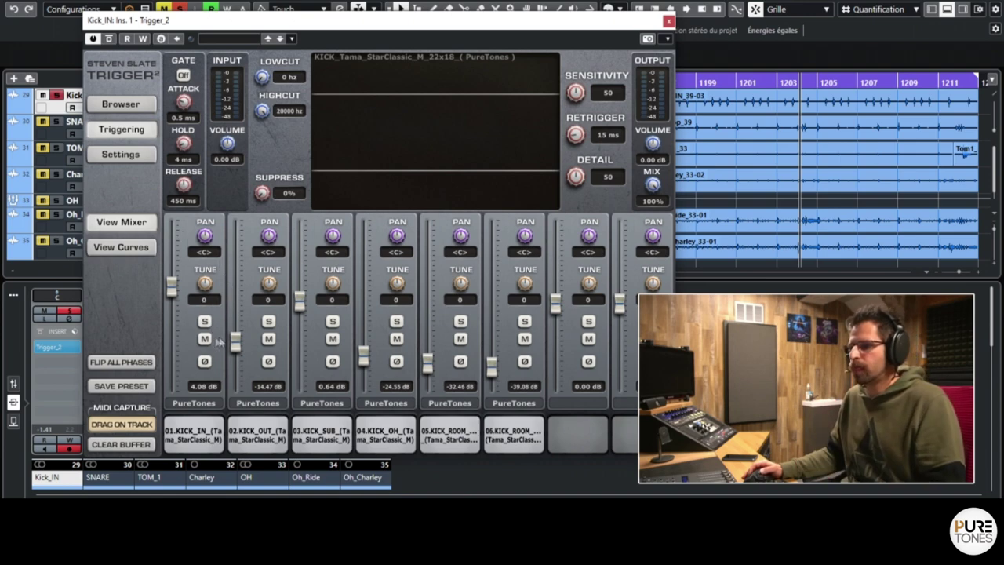
Lower the faders of kick microphones 02 to 06 to -inf during playback to audition KICK_IN alone
{"action": "left_click_drag", "start_coordinate": [235, 339], "coordinate": [236, 380]}
{"action": "key", "text": "space"}
{"action": "left_click_drag", "start_coordinate": [299, 301], "coordinate": [300, 379]}
{"action": "left_click_drag", "start_coordinate": [363, 357], "coordinate": [364, 380]}
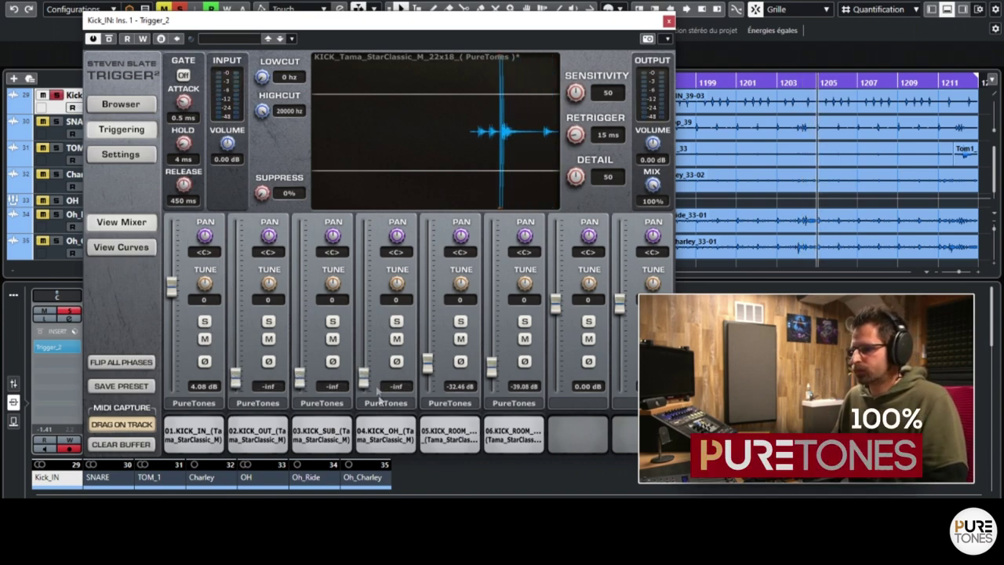
{"action": "left_click_drag", "start_coordinate": [428, 363], "coordinate": [428, 380]}
{"action": "left_click_drag", "start_coordinate": [491, 363], "coordinate": [491, 382]}
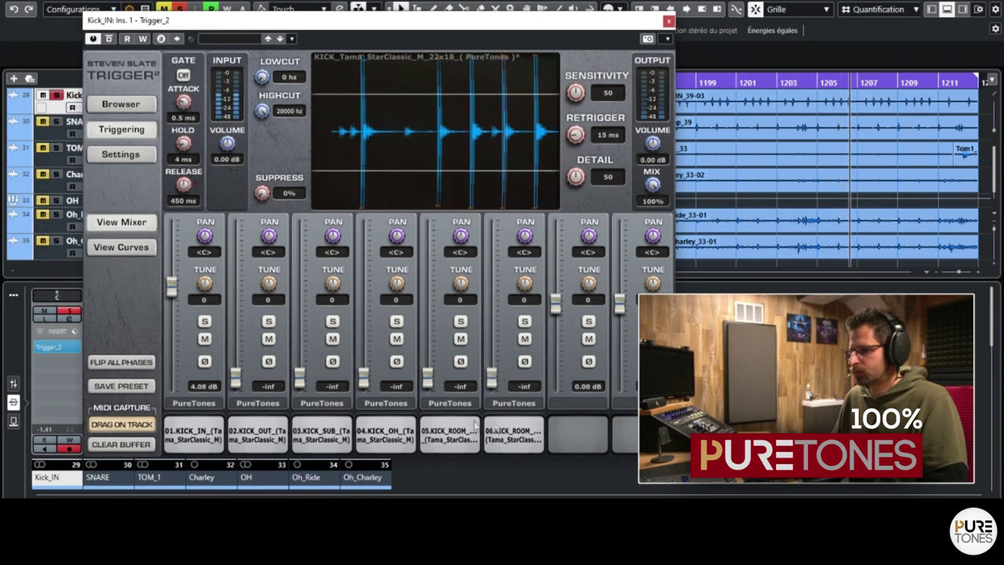
Raise the kick faders to about -15.84 dB (OUT), 0.64 (SUB), -25.11 (OH), -31.67 (ROOM_CLOSE) and -29.47 (ROOM_FAR), and close the plug-in
{"action": "left_click_drag", "start_coordinate": [242, 382], "coordinate": [236, 343]}
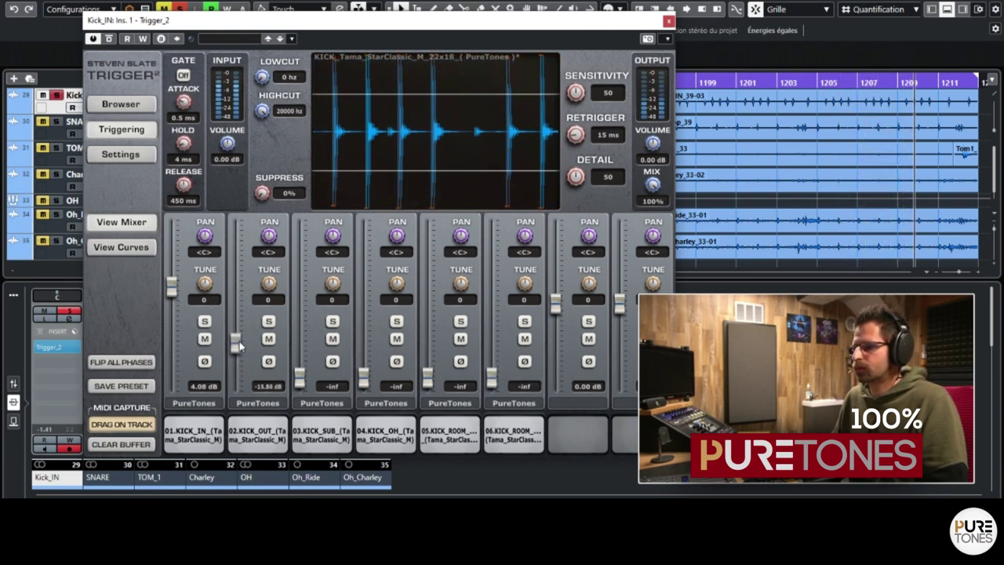
{"action": "left_click_drag", "start_coordinate": [300, 382], "coordinate": [299, 306]}
{"action": "mouse_move", "coordinate": [364, 380]}
{"action": "left_mouse_down"}
{"action": "mouse_move", "coordinate": [366, 345]}
{"action": "mouse_move", "coordinate": [367, 363]}
{"action": "left_mouse_up"}
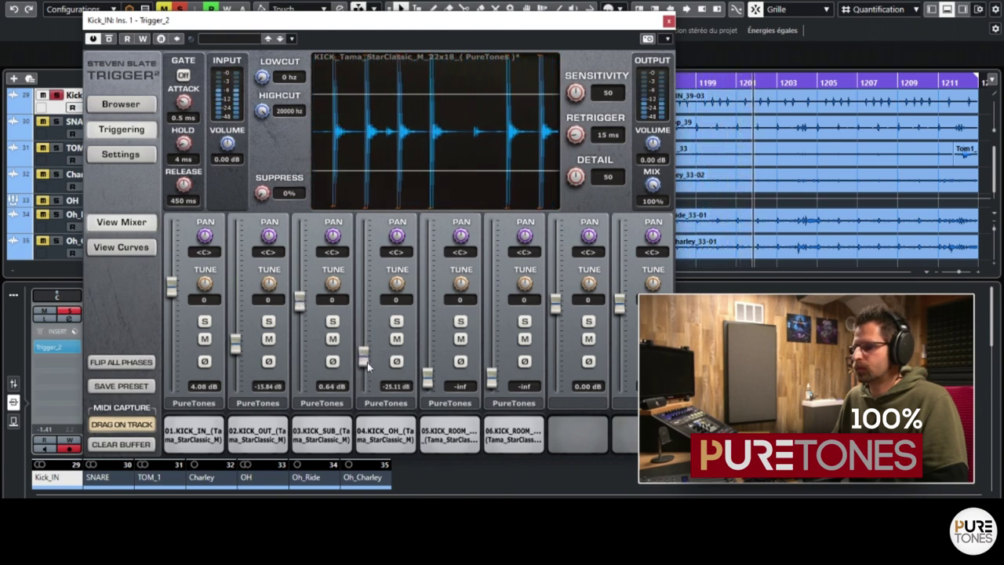
{"action": "mouse_move", "coordinate": [427, 378]}
{"action": "left_mouse_down"}
{"action": "mouse_move", "coordinate": [429, 346]}
{"action": "mouse_move", "coordinate": [431, 368]}
{"action": "left_mouse_up"}
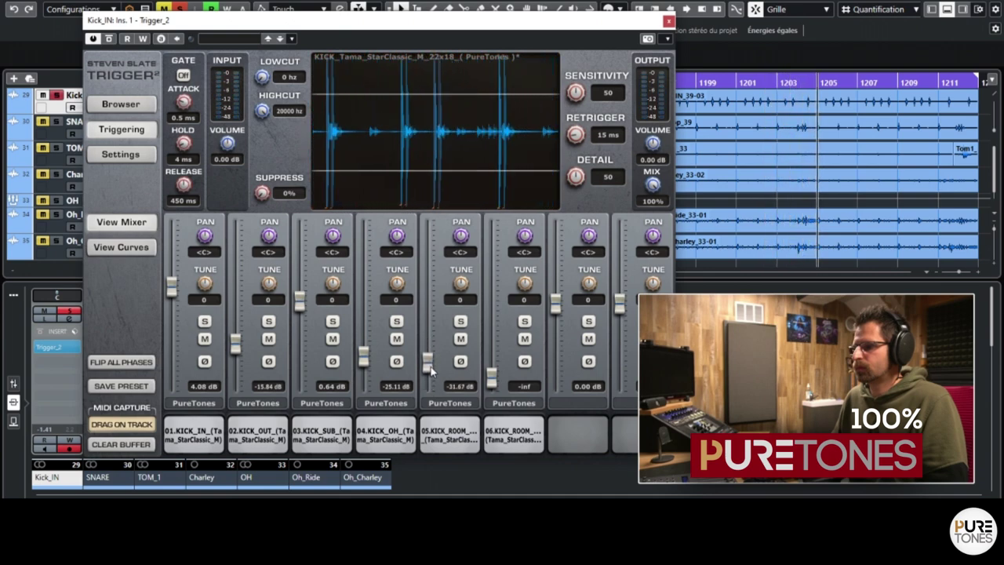
{"action": "left_click_drag", "start_coordinate": [491, 378], "coordinate": [495, 361]}
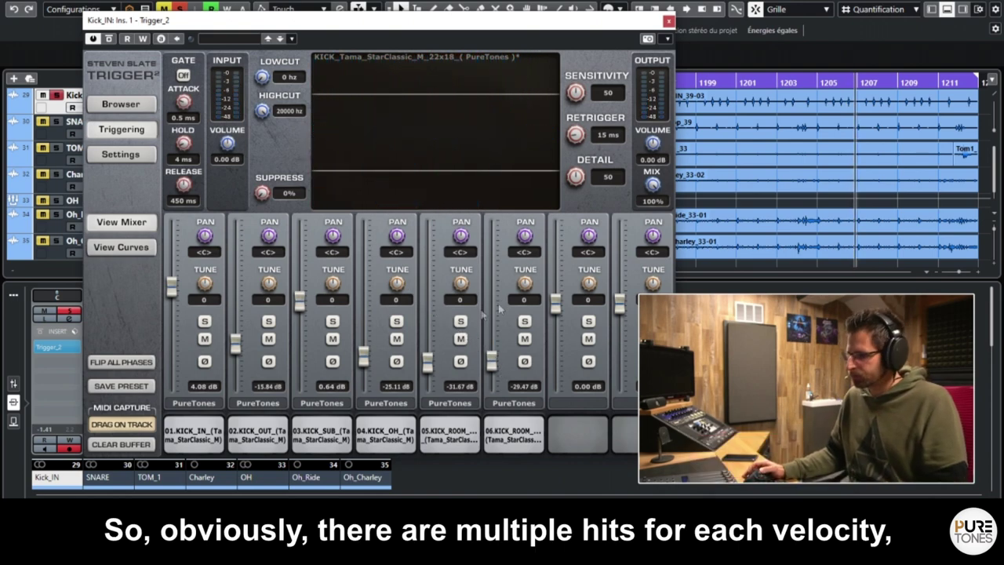
{"action": "left_click", "coordinate": [110, 40]}
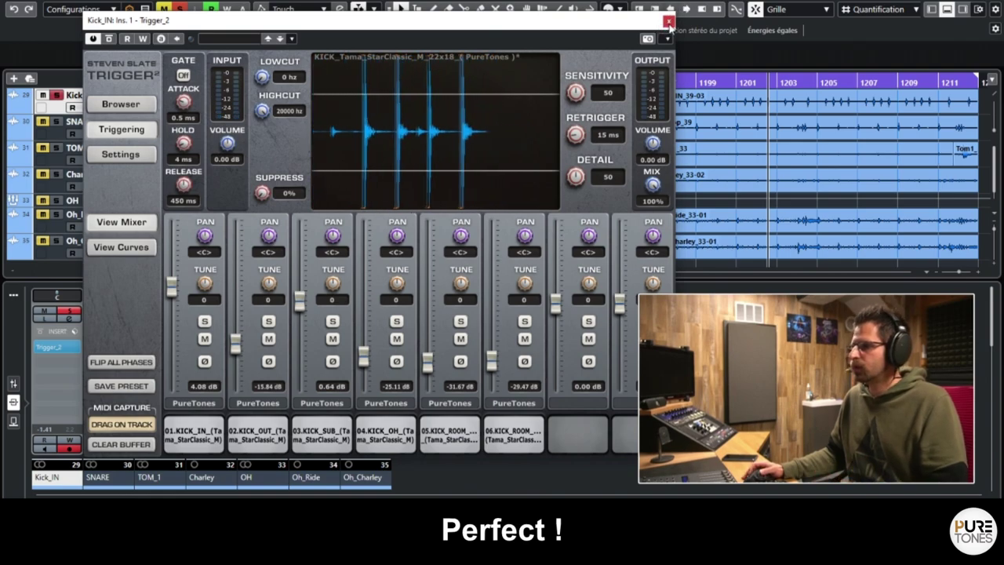
{"action": "left_click", "coordinate": [668, 21]}
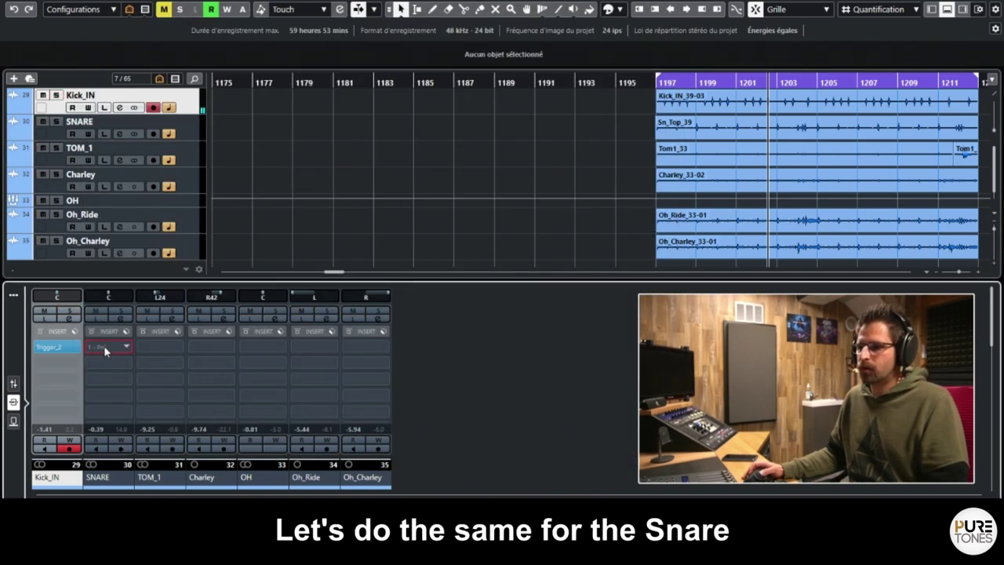
Insert the Trigger_2 plug-in in the first insert slot of the SNARE channel
{"action": "left_click", "coordinate": [104, 346]}
{"action": "type", "text": "tri"}
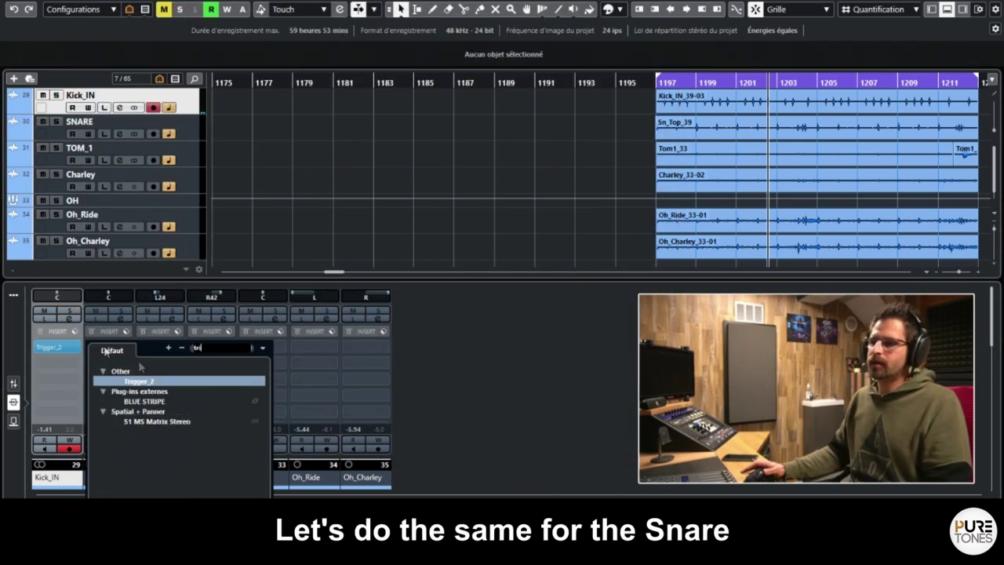
{"action": "key", "text": "Return"}
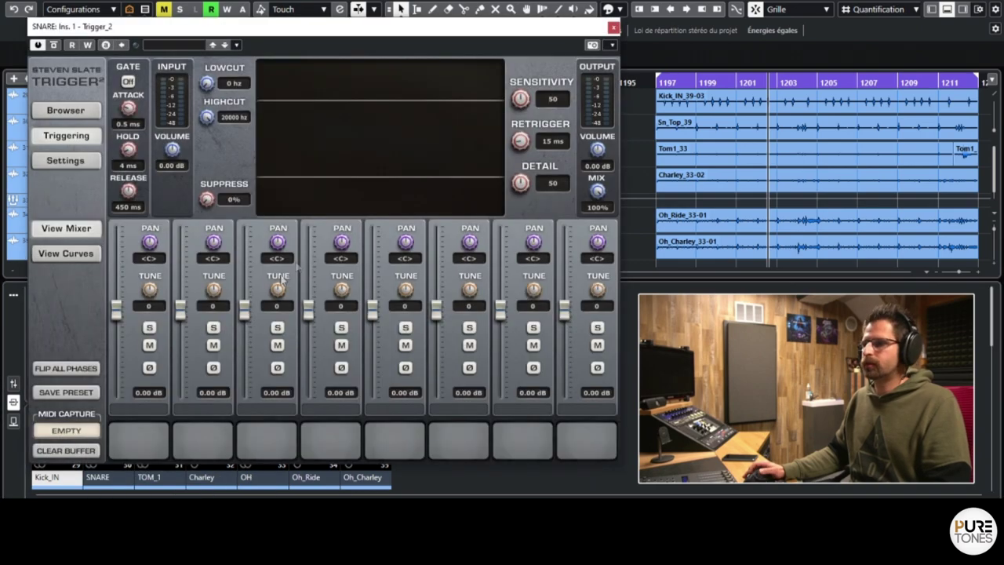
Load SNARE_H_Tama_Starphonic_Aluminium_14x6_( PureTones ).prs from the Tama Starclassic M pack's High_Tuning snare folder and show its microphone mixer
{"action": "left_click", "coordinate": [88, 114]}
{"action": "double_click", "coordinate": [203, 135]}
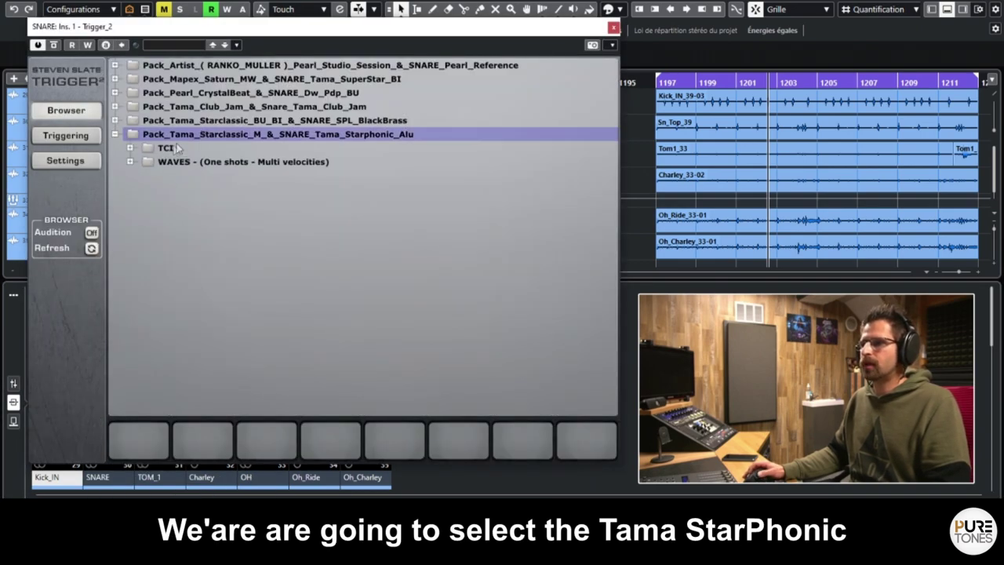
{"action": "double_click", "coordinate": [166, 147]}
{"action": "left_click", "coordinate": [227, 177]}
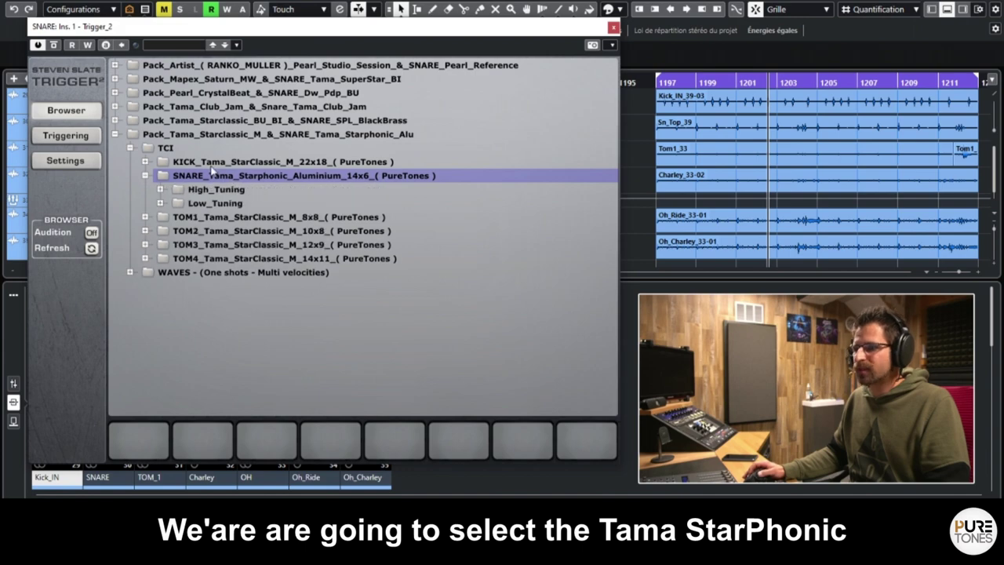
{"action": "left_click", "coordinate": [251, 189]}
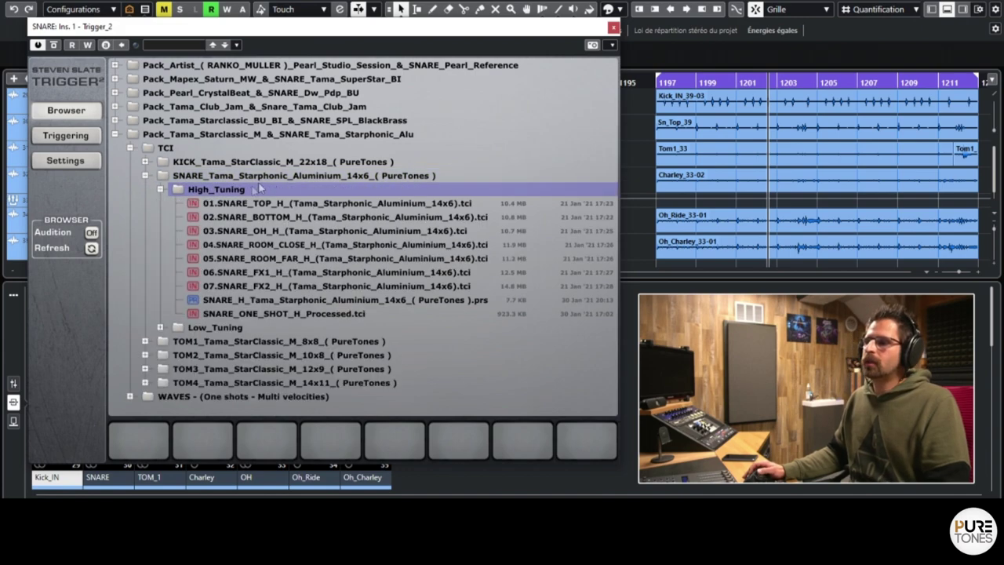
{"action": "double_click", "coordinate": [236, 300]}
{"action": "left_click", "coordinate": [83, 140]}
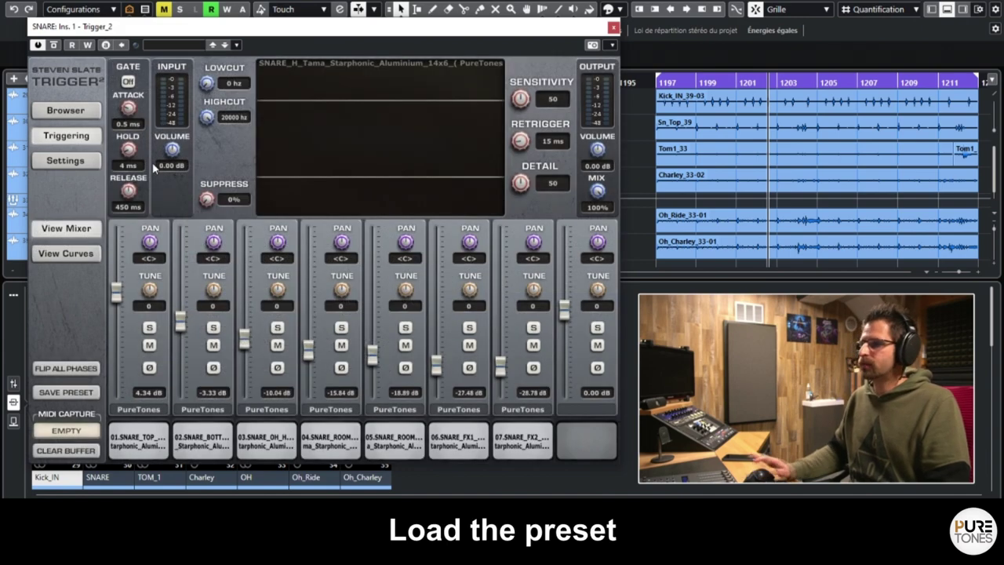
Audition the triggered snare within the drum loop, in solo, and again with all drums playing
{"action": "key", "text": "space"}
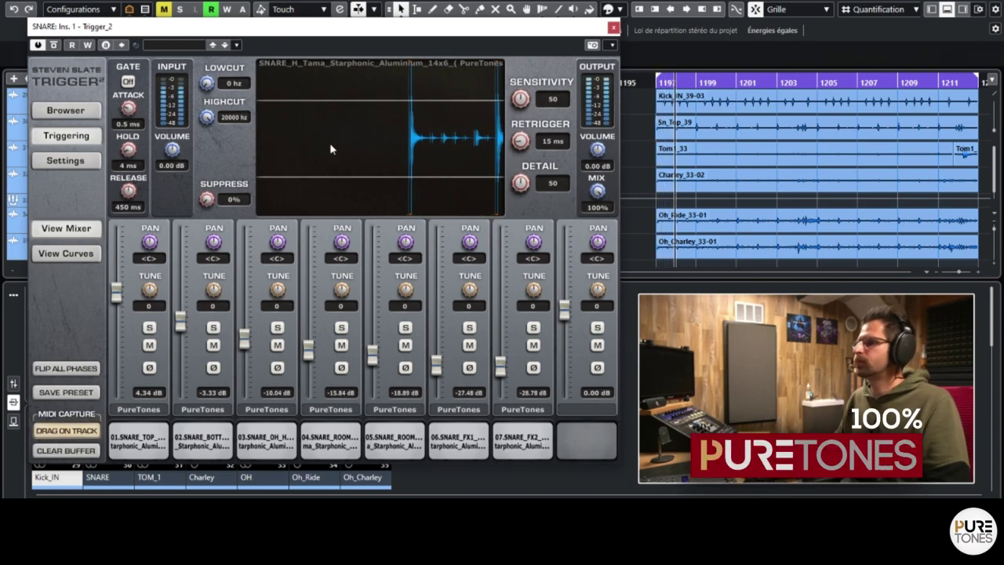
{"action": "left_click_drag", "start_coordinate": [357, 26], "coordinate": [468, 30]}
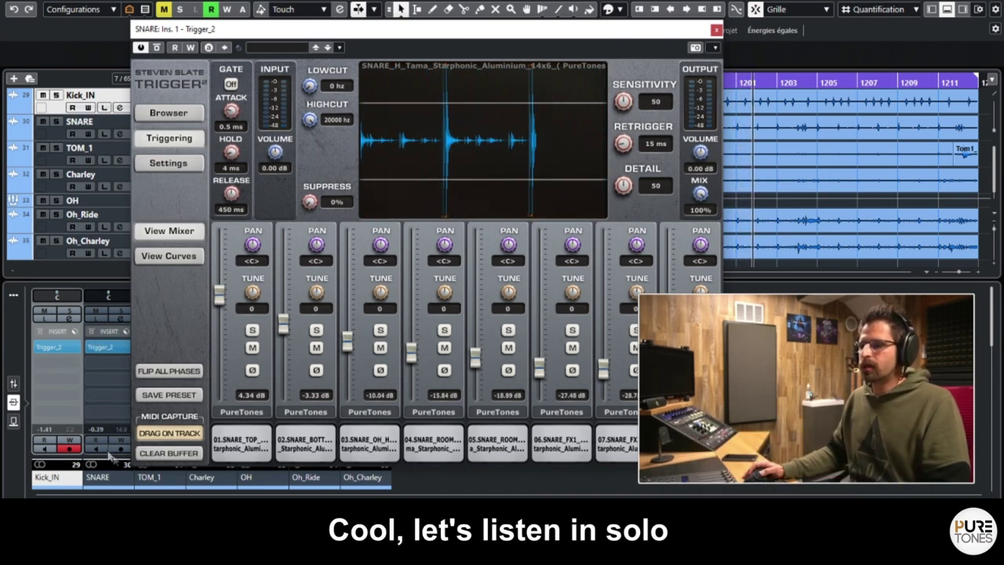
{"action": "left_click", "coordinate": [118, 313]}
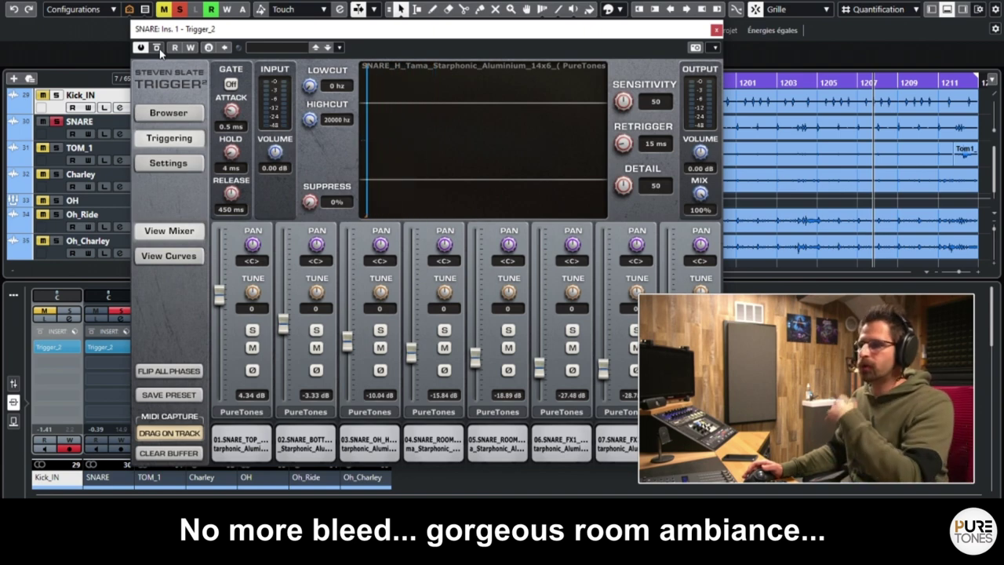
{"action": "left_click", "coordinate": [121, 312]}
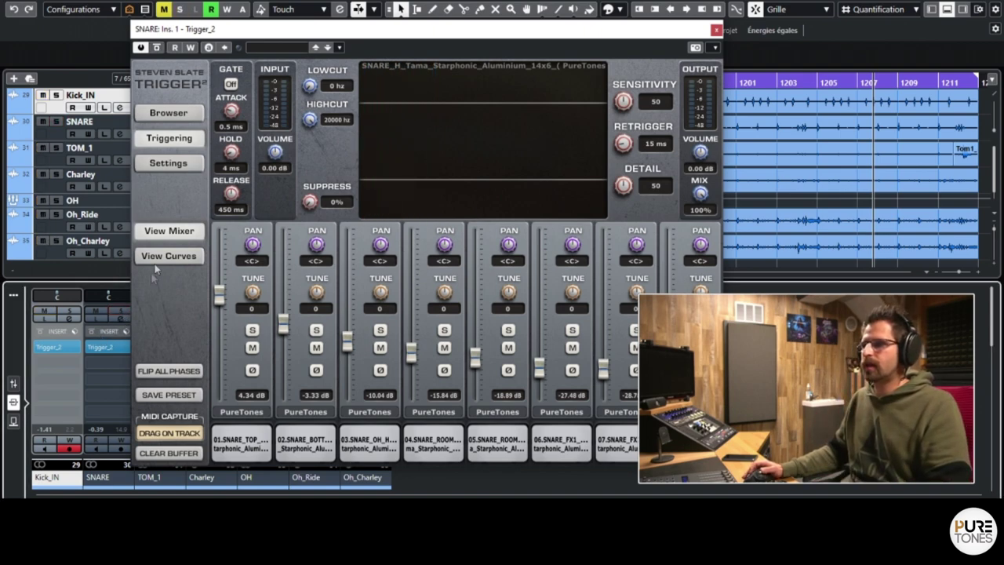
{"action": "key", "text": "space"}
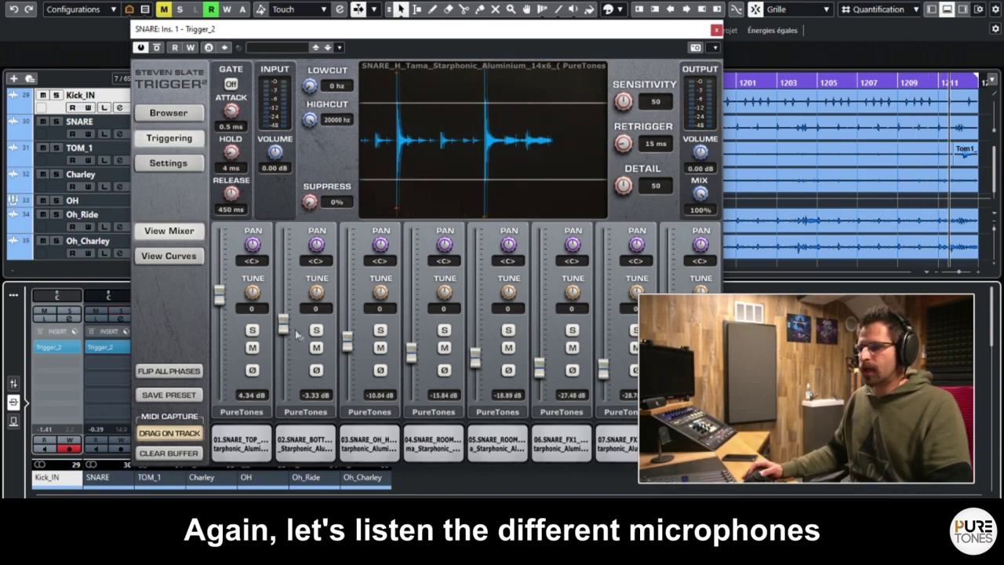
Pull all snare microphone faders except TOP fully down and play the SNARE track in solo
{"action": "left_click_drag", "start_coordinate": [283, 325], "coordinate": [282, 389]}
{"action": "left_click_drag", "start_coordinate": [347, 339], "coordinate": [347, 388]}
{"action": "left_click_drag", "start_coordinate": [411, 353], "coordinate": [411, 389]}
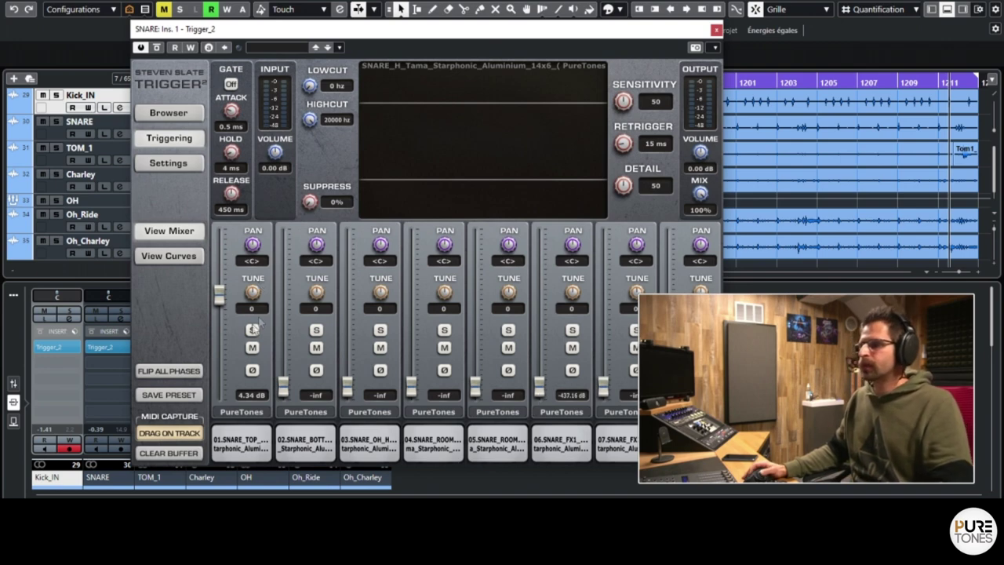
{"action": "key", "text": "space"}
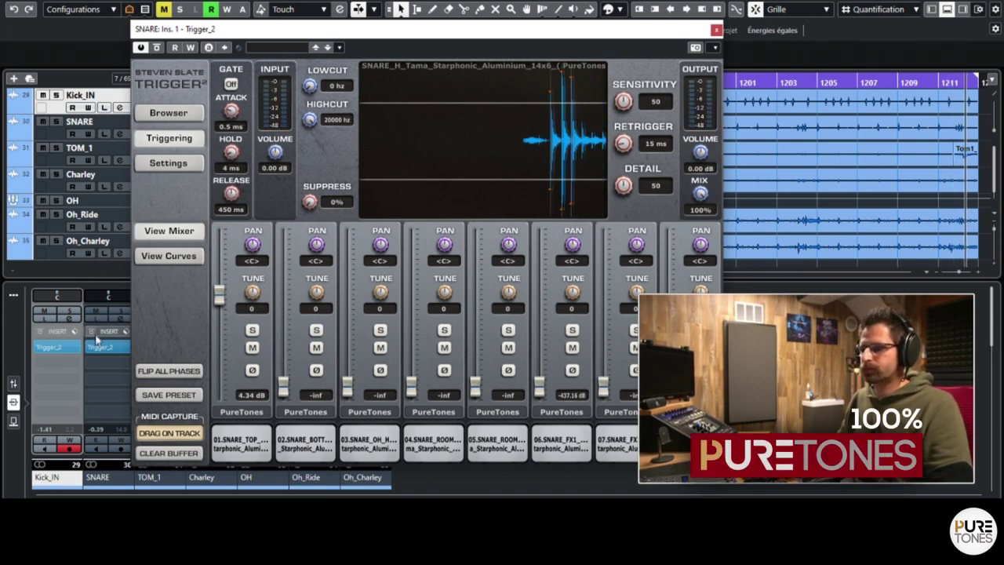
{"action": "key", "text": "s"}
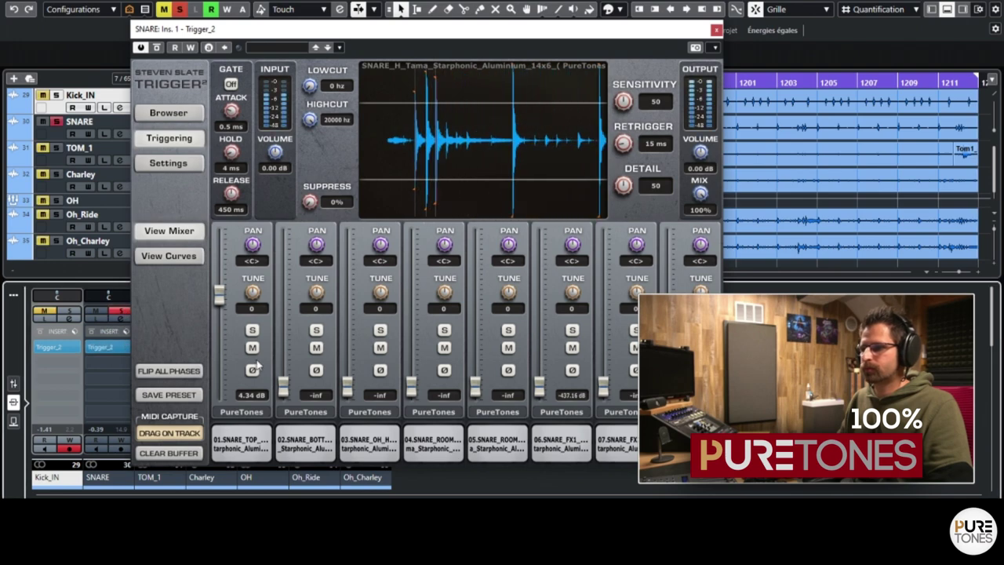
Raise the snare faders to about -5.75 dB (BOTTOM), -11.98 (OH), -6.40 and -17.69 (two ROOM mics) and -25.11 (FX1), and close the plug-in
{"action": "left_click_drag", "start_coordinate": [288, 392], "coordinate": [295, 334]}
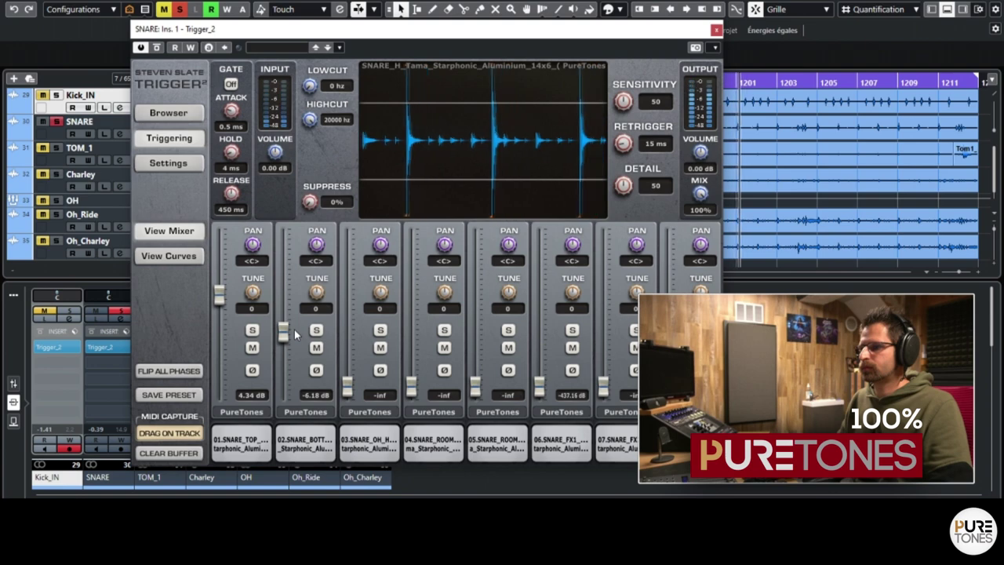
{"action": "left_click_drag", "start_coordinate": [349, 396], "coordinate": [360, 350]}
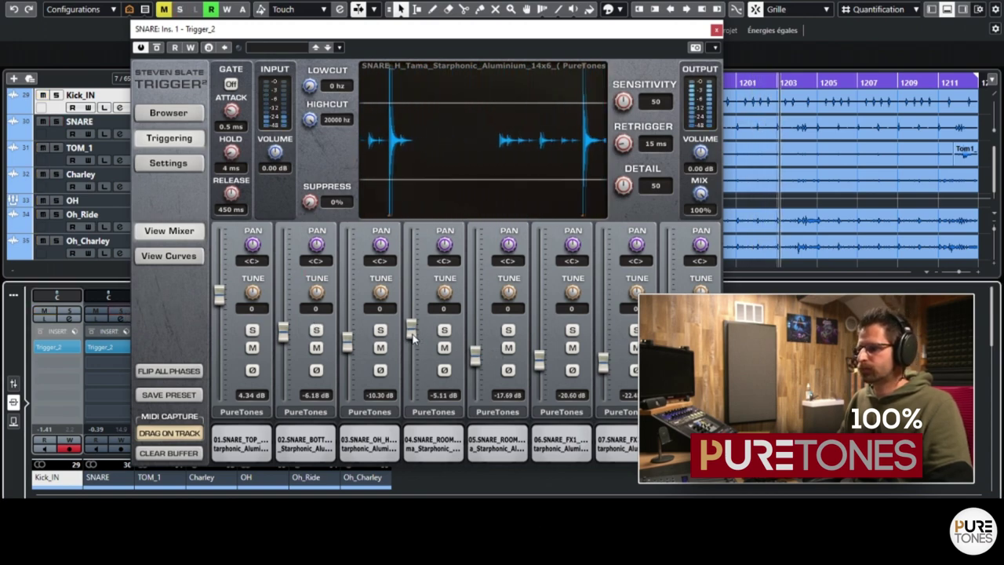
{"action": "left_click_drag", "start_coordinate": [413, 335], "coordinate": [413, 339]}
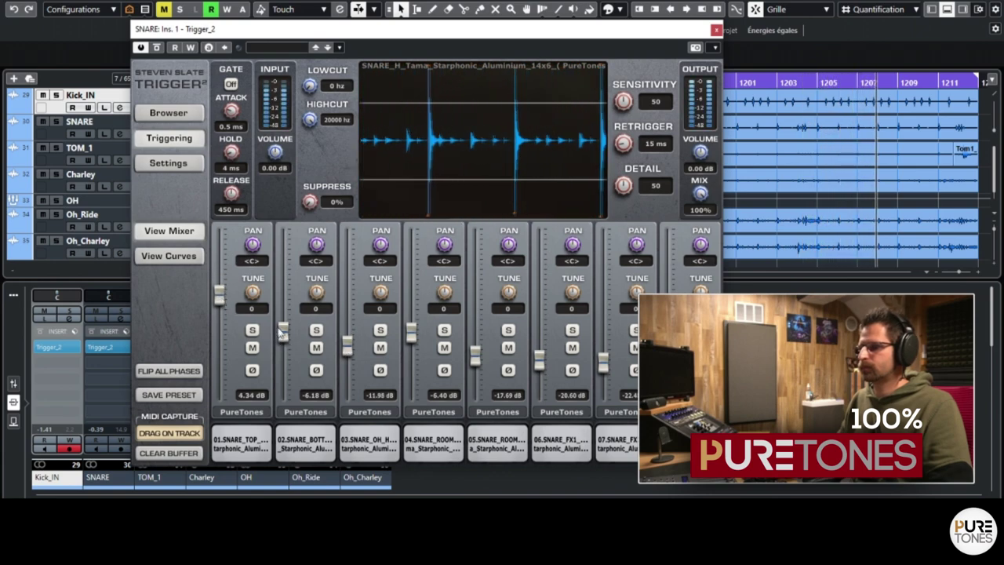
{"action": "mouse_move", "coordinate": [283, 331]}
{"action": "left_mouse_down"}
{"action": "mouse_move", "coordinate": [289, 300]}
{"action": "mouse_move", "coordinate": [286, 332]}
{"action": "left_mouse_up"}
{"action": "left_click_drag", "start_coordinate": [545, 363], "coordinate": [543, 368]}
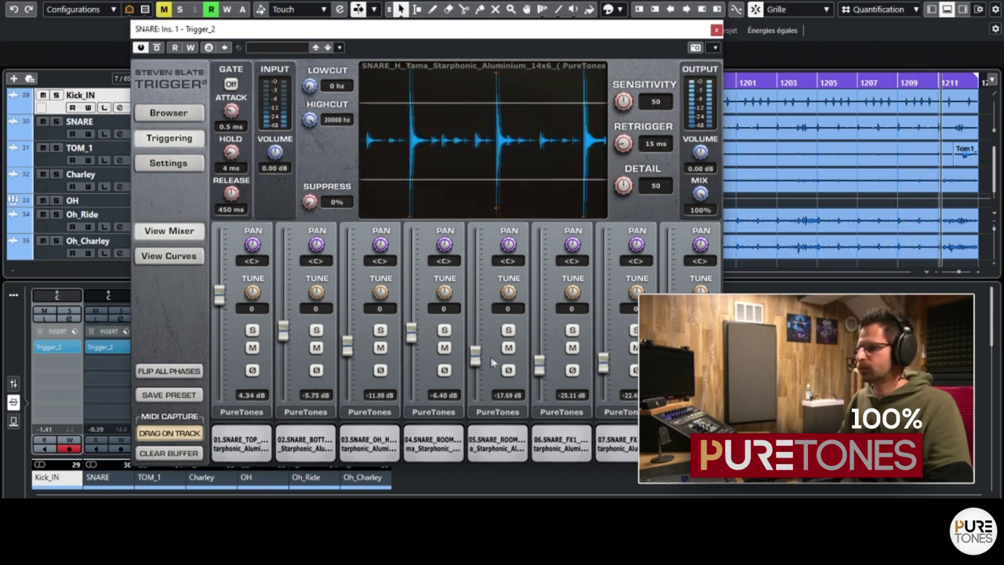
{"action": "mouse_move", "coordinate": [476, 357]}
{"action": "left_mouse_down"}
{"action": "mouse_move", "coordinate": [480, 337]}
{"action": "mouse_move", "coordinate": [482, 360]}
{"action": "left_mouse_up"}
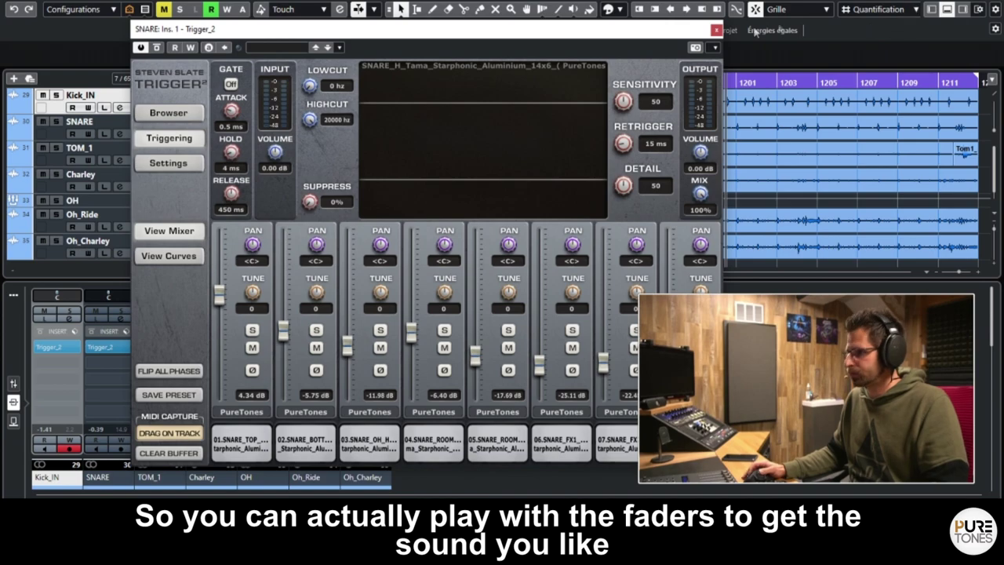
{"action": "left_click", "coordinate": [717, 29]}
Insert the Trigger_2 plug-in in the first insert slot of the TOM_1 channel
{"action": "left_click", "coordinate": [158, 347]}
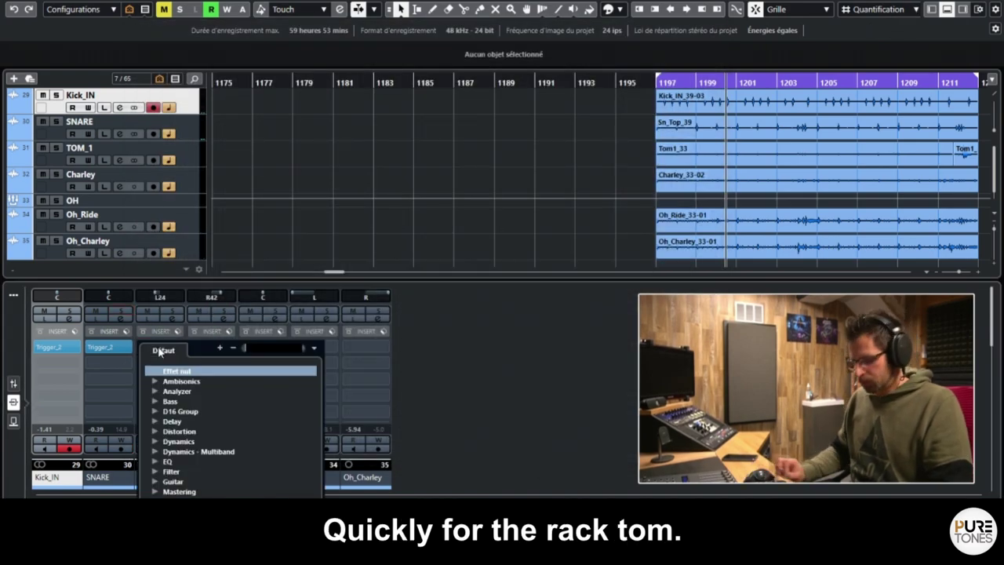
{"action": "left_click", "coordinate": [168, 377]}
{"action": "left_click", "coordinate": [196, 404]}
Load TOM1_Tama_StarClassic_BU_BI_10x8_( PureTones ).prs from the Tama Starclassic BU_BI pack's TCI folder and show its microphone mixer
{"action": "double_click", "coordinate": [208, 134]}
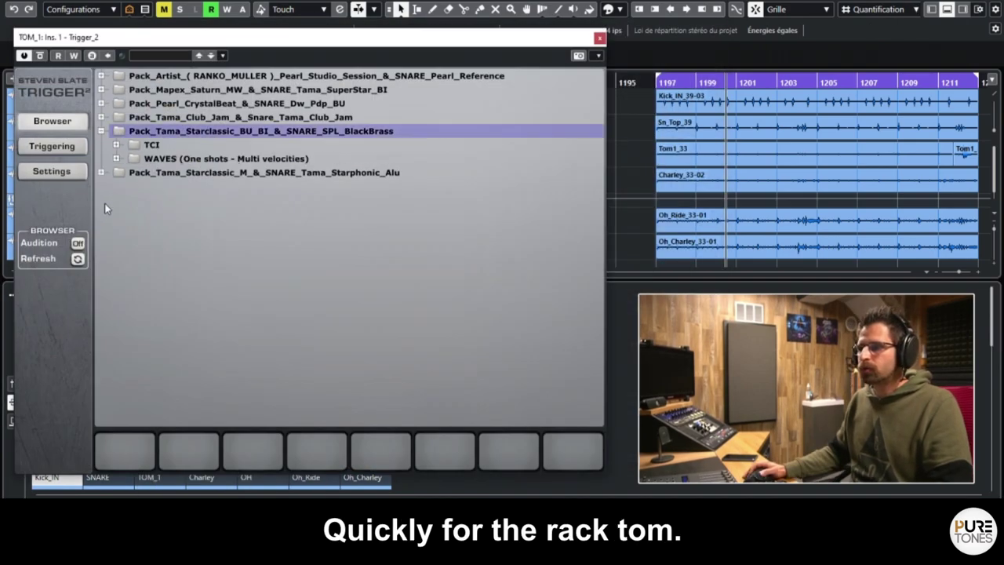
{"action": "left_click", "coordinate": [116, 145]}
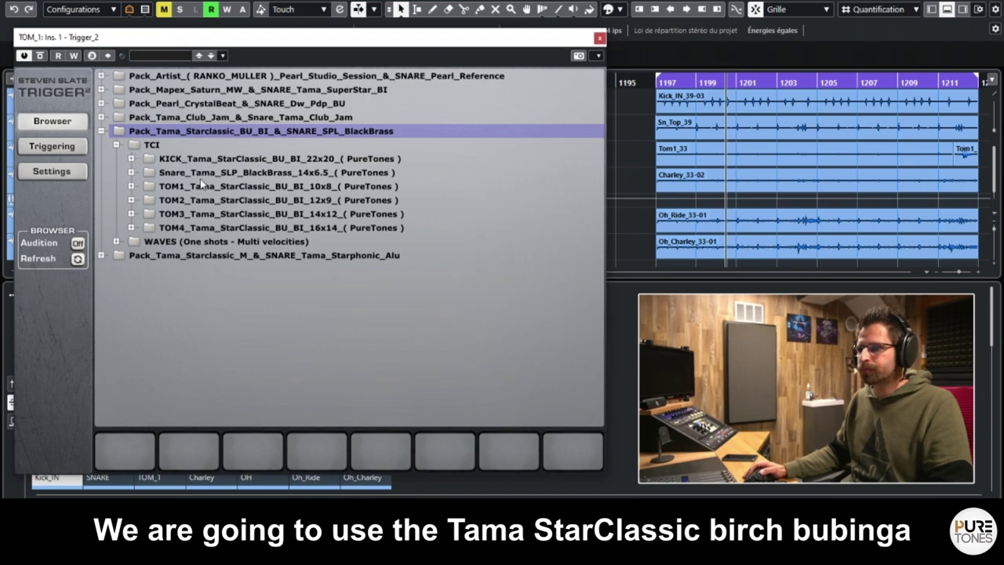
{"action": "double_click", "coordinate": [276, 188]}
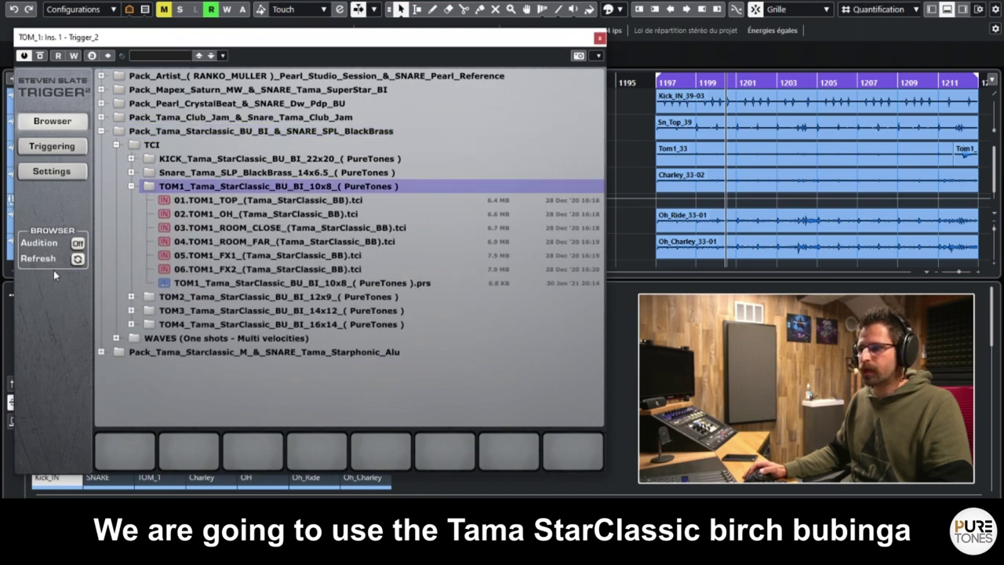
{"action": "double_click", "coordinate": [202, 284]}
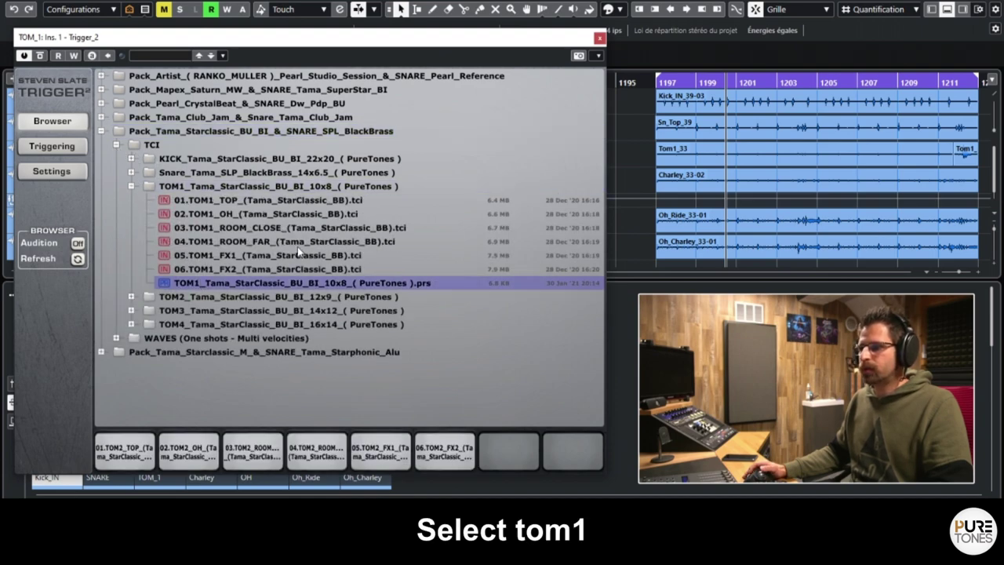
{"action": "left_click", "coordinate": [82, 149]}
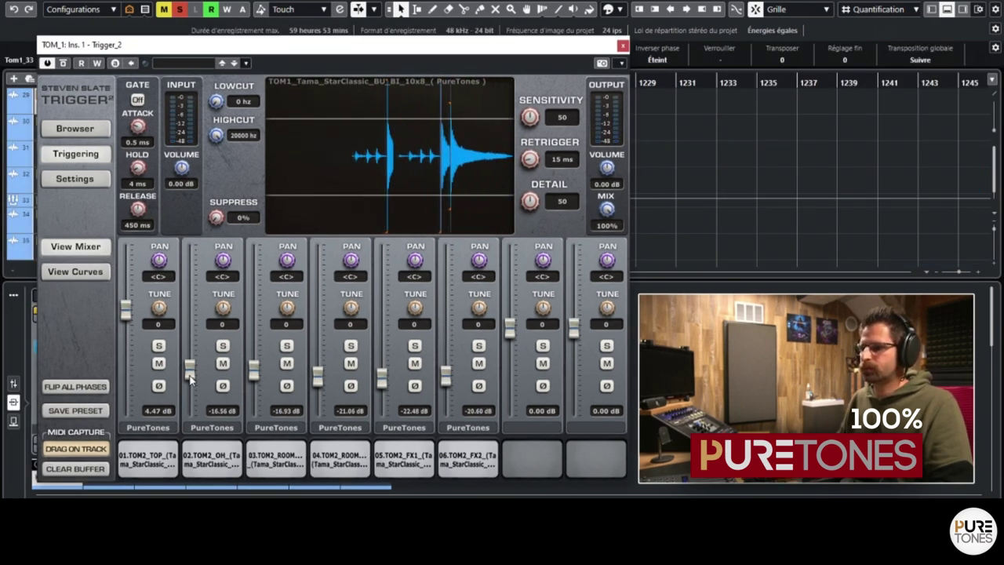
Set the tom faders to about -6.63 dB (OH), -20.60 (ROOM_CLOSE), -22.98 (ROOM_FAR), -22 (FX1) and -20.16 (FX2) while it plays in solo
{"action": "mouse_move", "coordinate": [193, 369]}
{"action": "left_mouse_down"}
{"action": "mouse_move", "coordinate": [198, 275]}
{"action": "mouse_move", "coordinate": [198, 351]}
{"action": "left_mouse_up"}
{"action": "mouse_move", "coordinate": [254, 369]}
{"action": "left_mouse_down"}
{"action": "mouse_move", "coordinate": [259, 296]}
{"action": "mouse_move", "coordinate": [259, 383]}
{"action": "left_mouse_up"}
{"action": "mouse_move", "coordinate": [323, 383]}
{"action": "left_mouse_down"}
{"action": "mouse_move", "coordinate": [326, 301]}
{"action": "mouse_move", "coordinate": [323, 382]}
{"action": "left_mouse_up"}
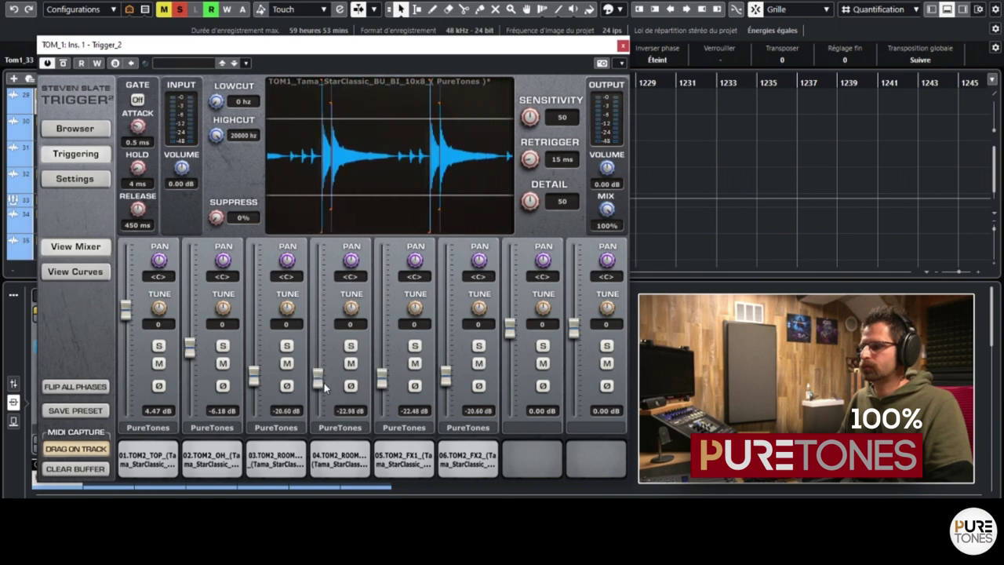
{"action": "mouse_move", "coordinate": [445, 375]}
{"action": "left_mouse_down"}
{"action": "mouse_move", "coordinate": [445, 343]}
{"action": "mouse_move", "coordinate": [445, 381]}
{"action": "left_mouse_up"}
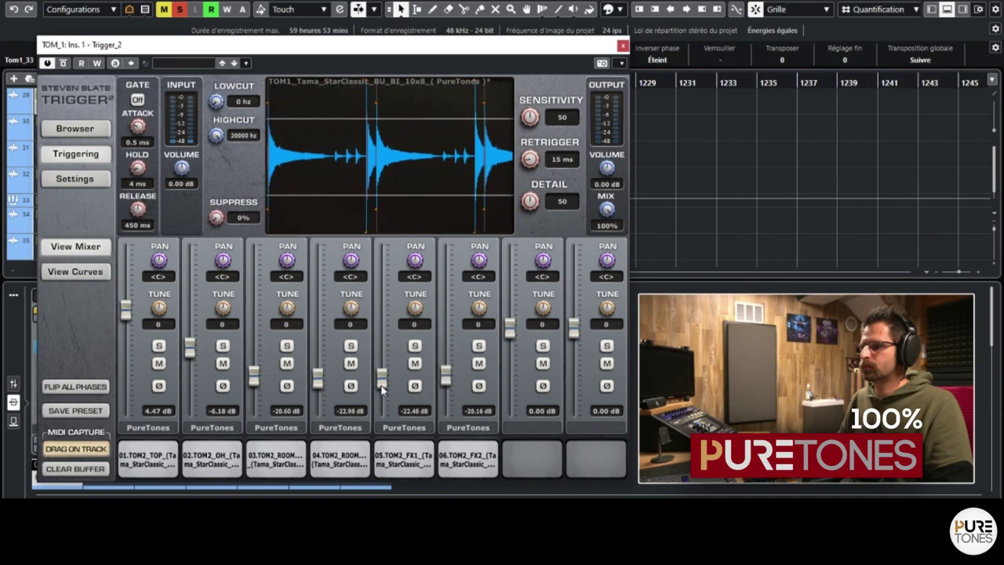
{"action": "left_click", "coordinate": [382, 380]}
{"action": "left_click_drag", "start_coordinate": [382, 388], "coordinate": [382, 390]}
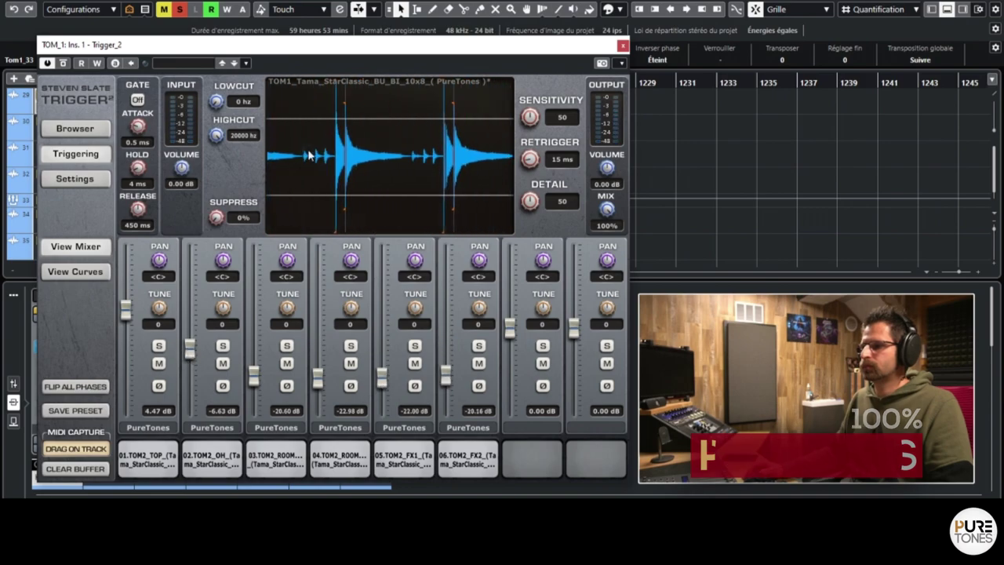
Return to the start of the drum loop, take TOM_1 out of solo and close its Trigger_2 window
{"action": "left_click_drag", "start_coordinate": [282, 47], "coordinate": [630, 218]}
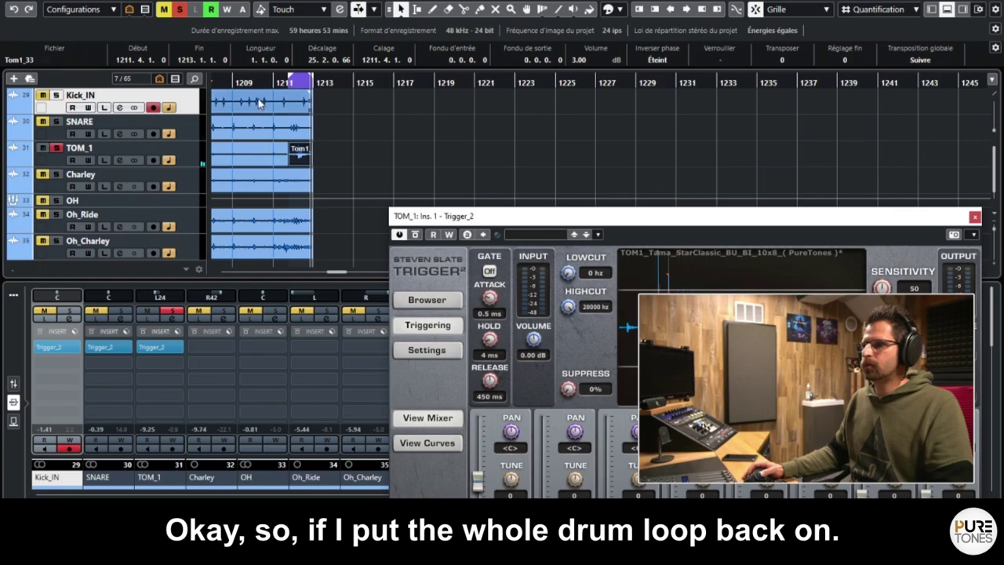
{"action": "key", "text": "ctrl+z"}
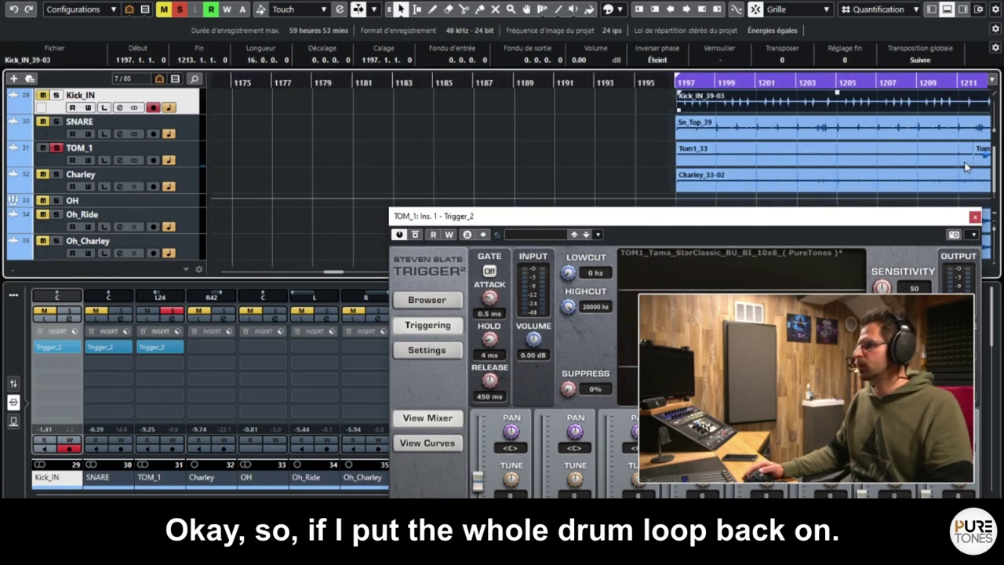
{"action": "left_click_drag", "start_coordinate": [965, 217], "coordinate": [605, 54]}
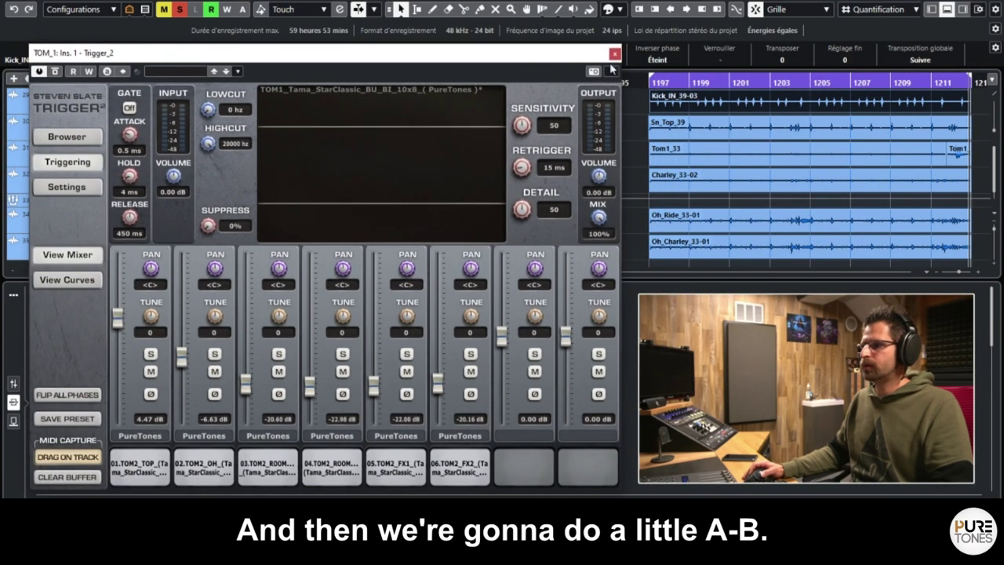
{"action": "left_click", "coordinate": [615, 56]}
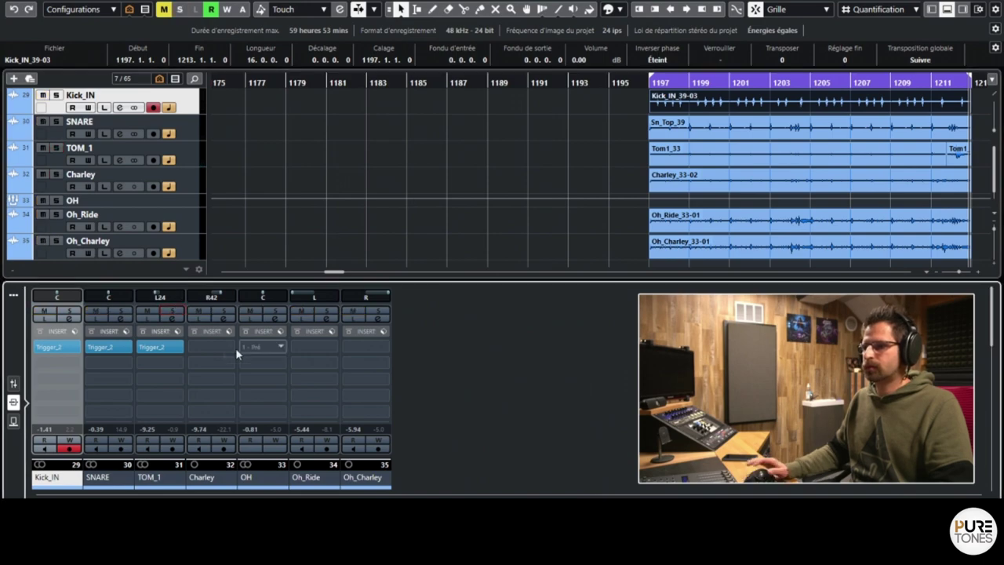
Play the whole drum loop and compare it with and without Trigger_2 on the kick, snare and tom channels
{"action": "key", "text": "space"}
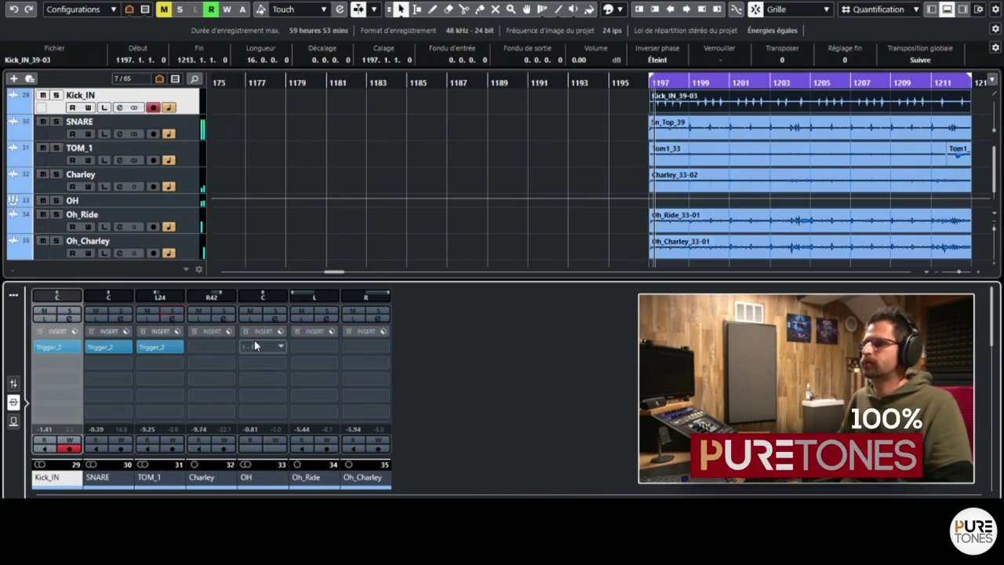
{"action": "left_click", "coordinate": [166, 477], "text": "shift"}
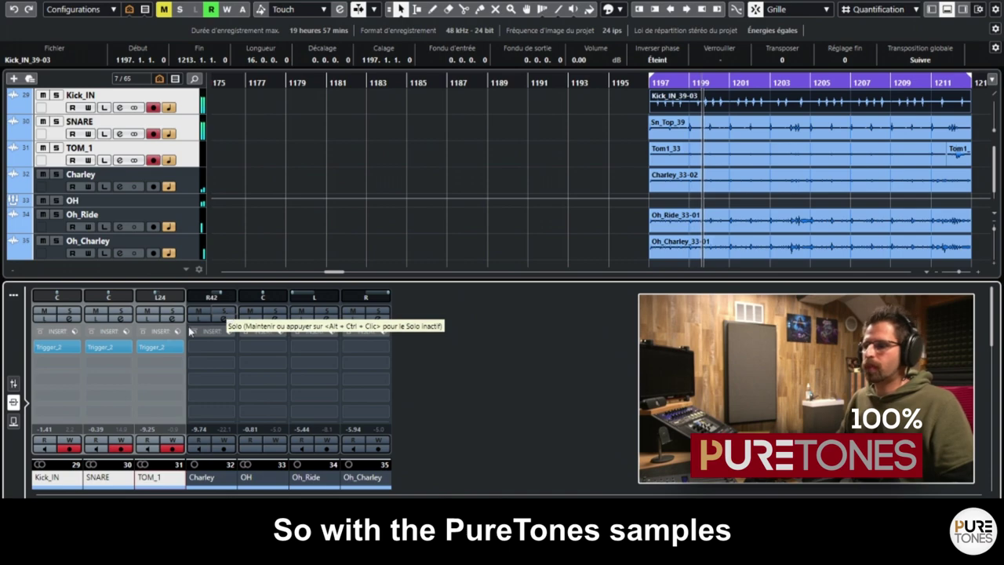
{"action": "left_click", "coordinate": [142, 347]}
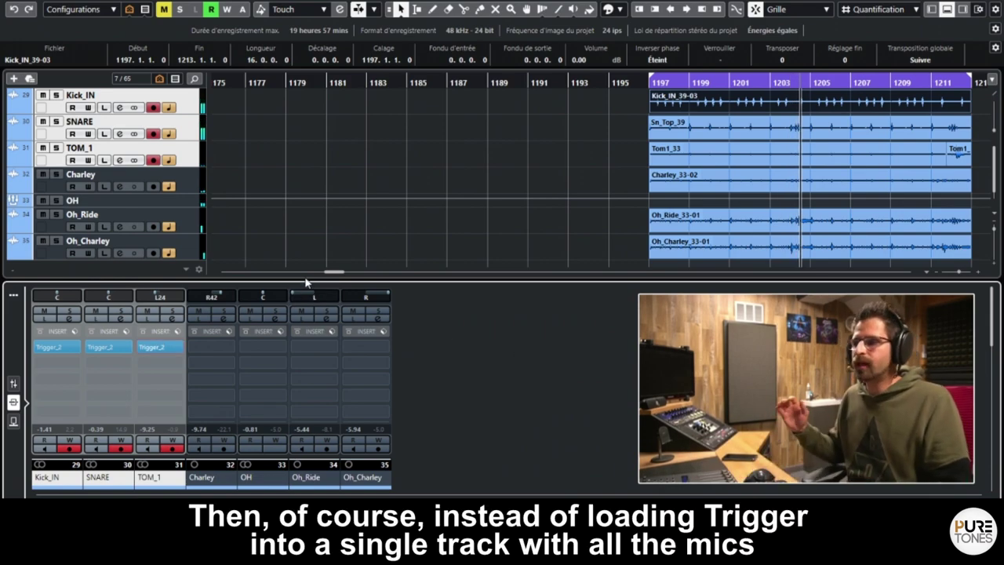
Select only the Kick_IN channel, review the microphone mixer in its Trigger_2 plug-in and close the window
{"action": "left_click", "coordinate": [192, 112]}
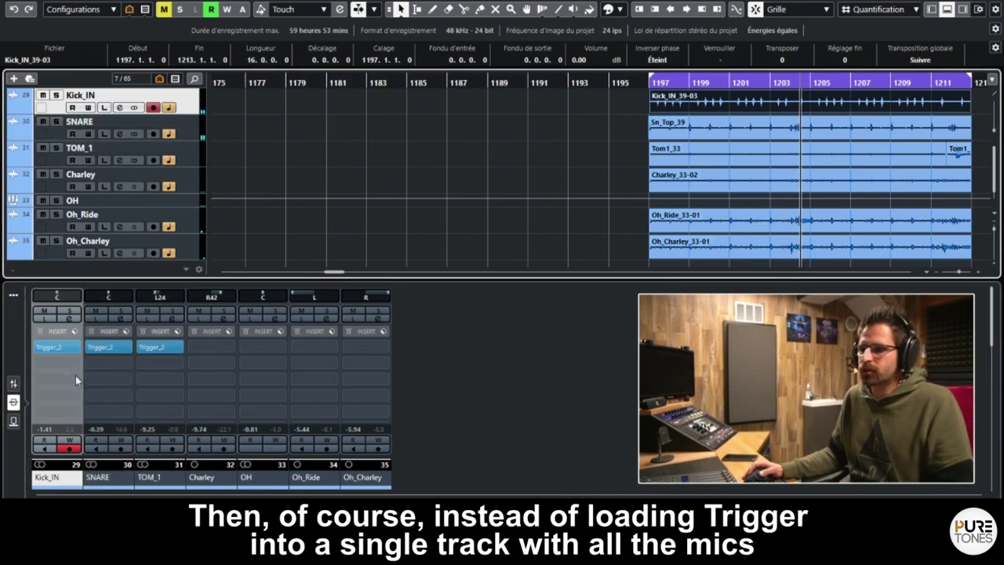
{"action": "left_click", "coordinate": [54, 347]}
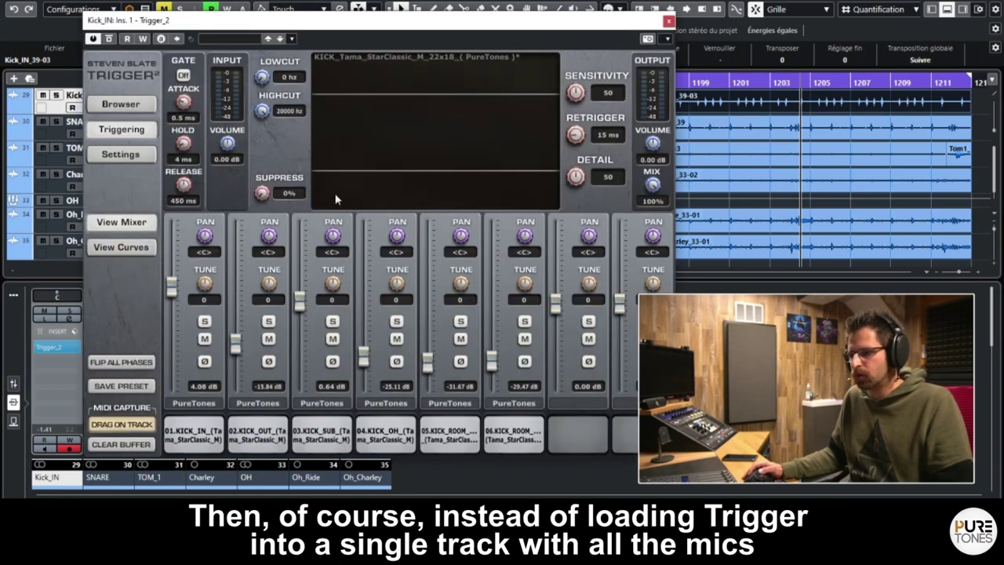
{"action": "left_click_drag", "start_coordinate": [314, 21], "coordinate": [484, 40]}
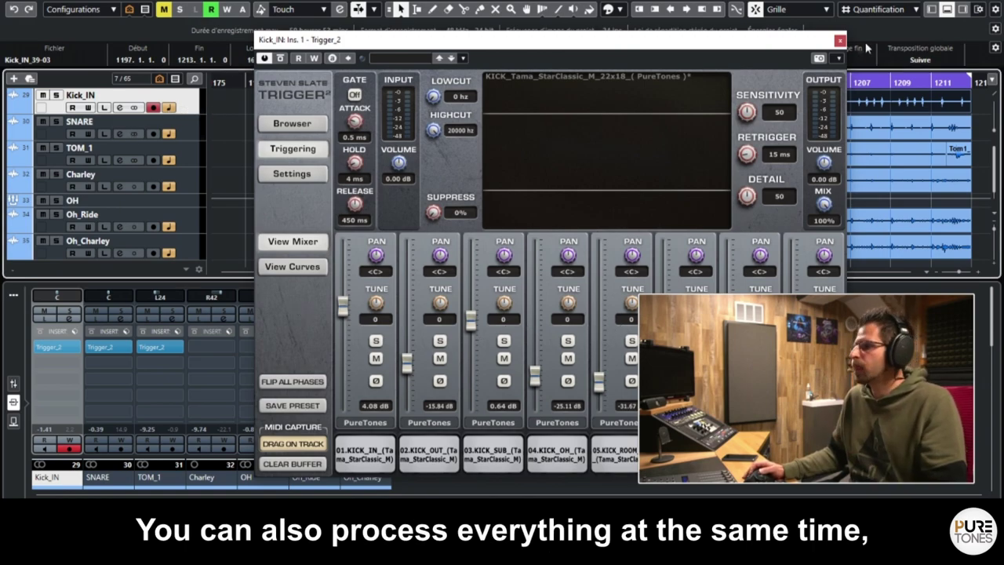
{"action": "left_click", "coordinate": [840, 39]}
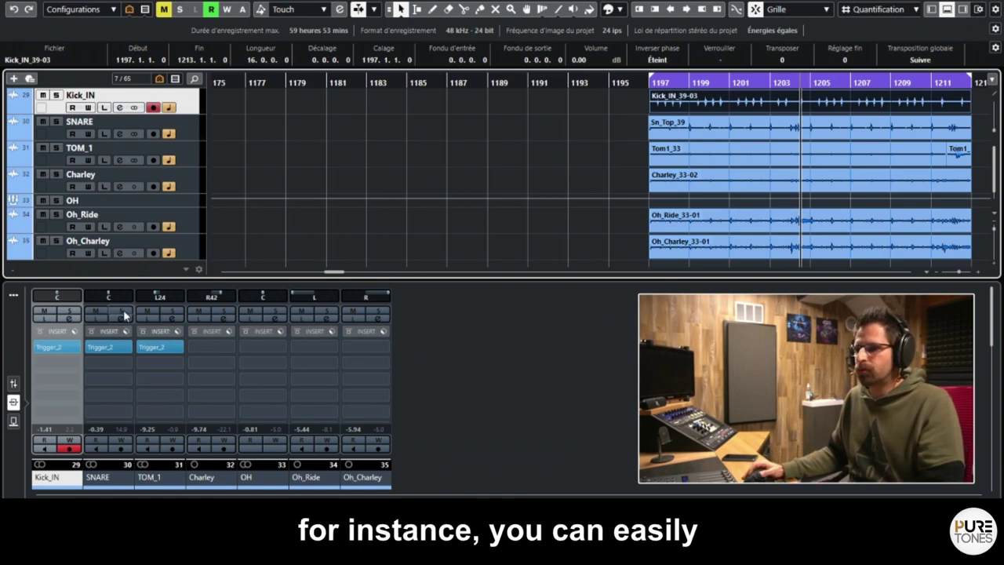
Insert the Transient Shaper plug-in in the second insert slot of the SNARE channel
{"action": "left_click", "coordinate": [111, 363]}
{"action": "type", "text": "tri"}
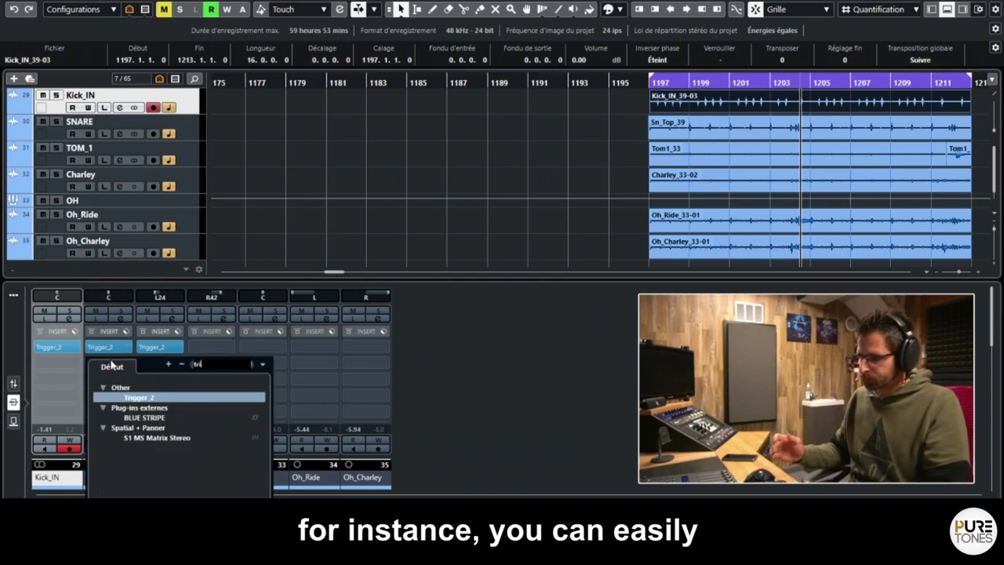
{"action": "key", "text": "BackSpace"}
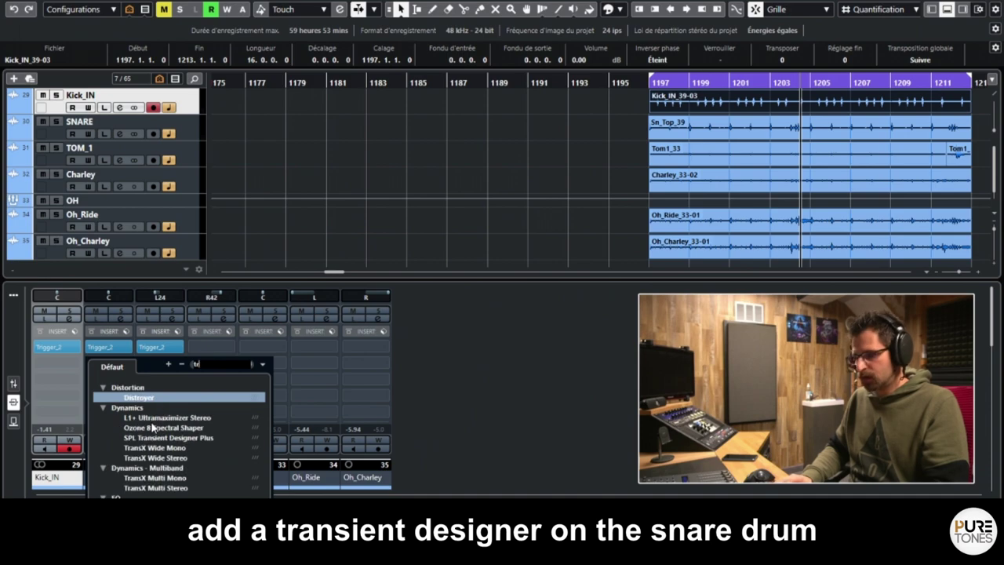
{"action": "type", "text": "a"}
{"action": "key", "text": "BackSpace"}
{"action": "scroll", "coordinate": [169, 439], "scroll_direction": "down", "scroll_amount": 3}
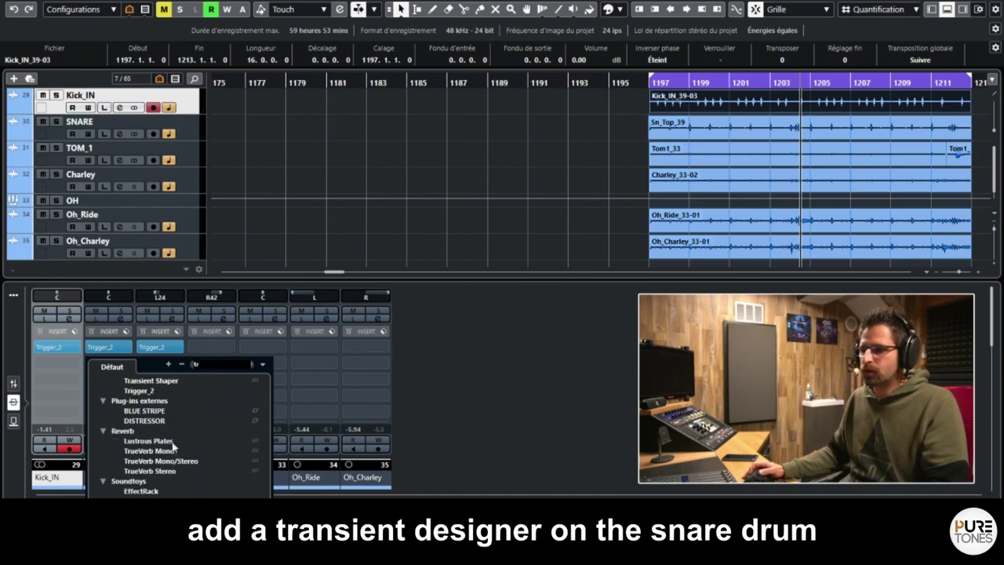
{"action": "type", "text": "a"}
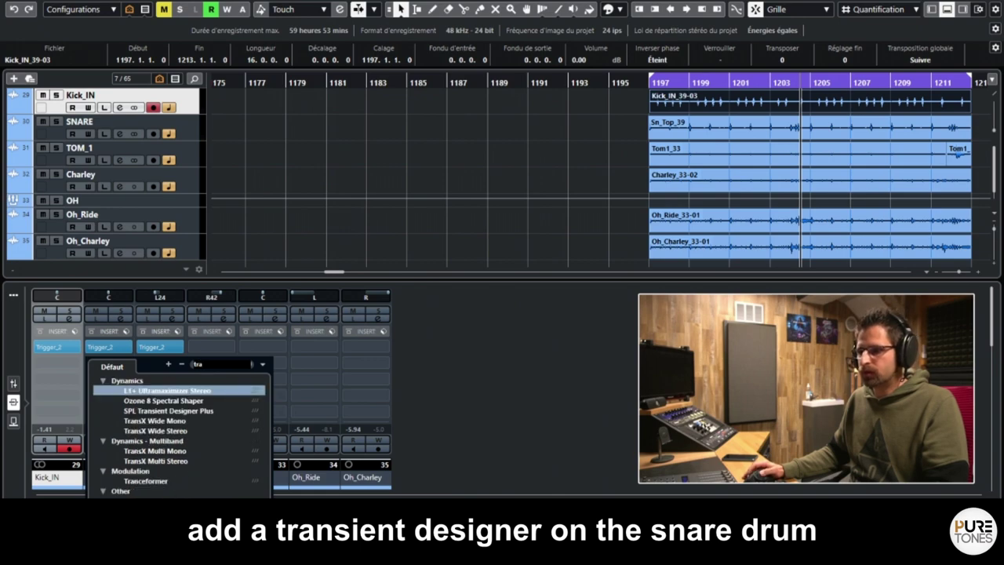
{"action": "key", "text": "Escape"}
{"action": "left_click", "coordinate": [110, 362]}
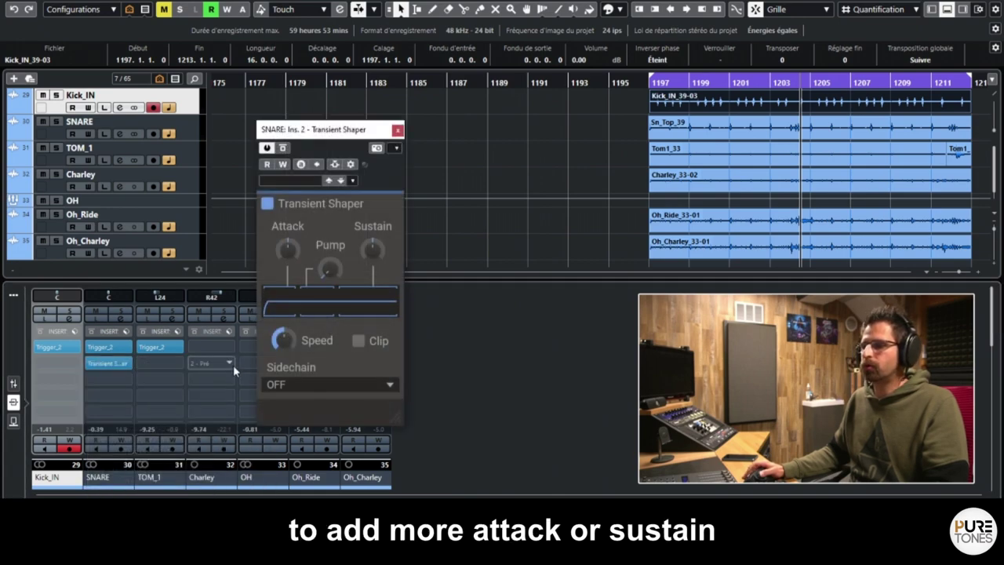
Play the drum loop with the SNARE track in solo and raise the Transient Shaper's Attack
{"action": "key", "text": "space"}
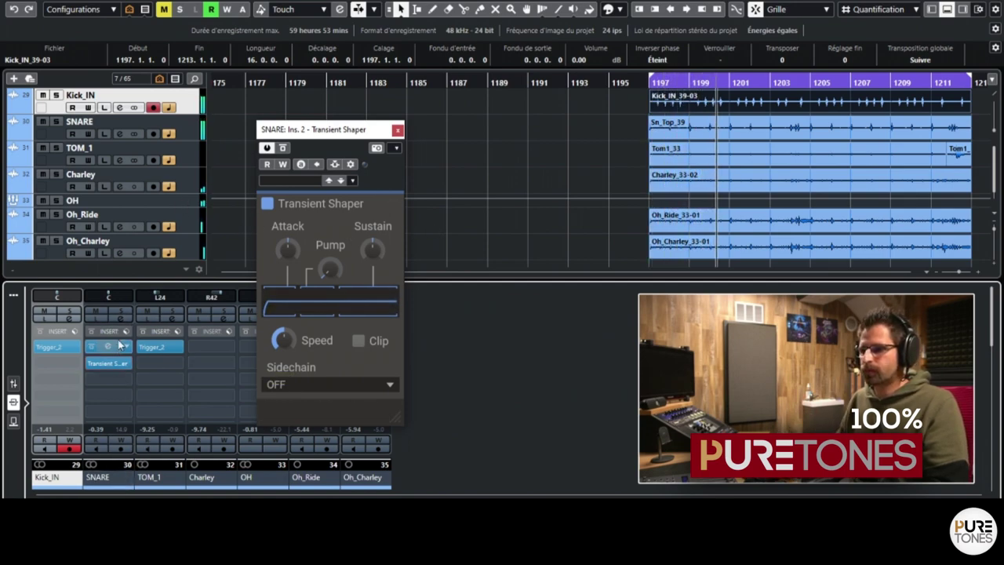
{"action": "left_click", "coordinate": [121, 312]}
{"action": "left_click_drag", "start_coordinate": [288, 250], "coordinate": [287, 228]}
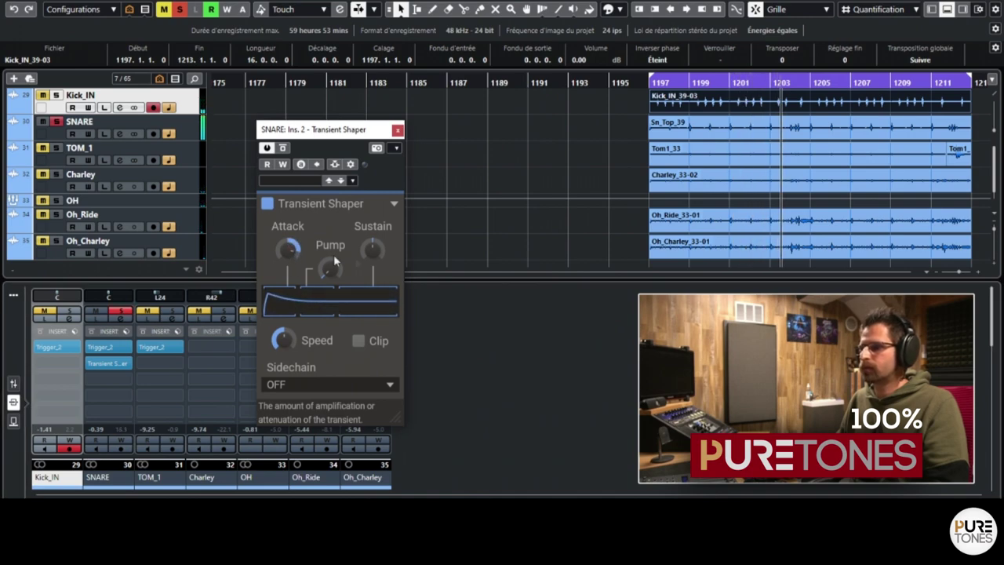
Set the snare's Transient Shaper to about 41% Sustain and 59% Attack, taking the SNARE channel out of solo to hear the full kit
{"action": "left_click_drag", "start_coordinate": [372, 249], "coordinate": [373, 237]}
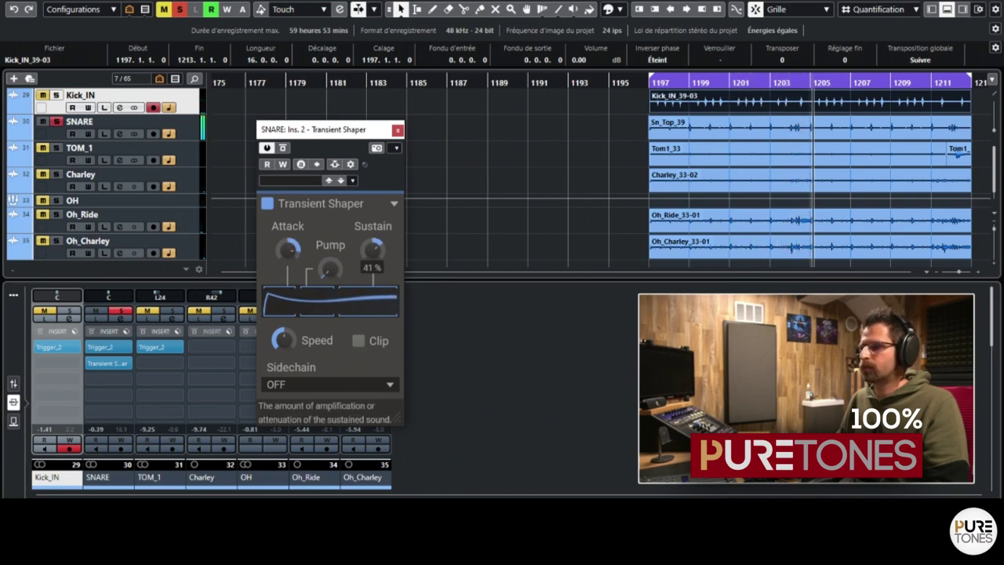
{"action": "left_click", "coordinate": [121, 312]}
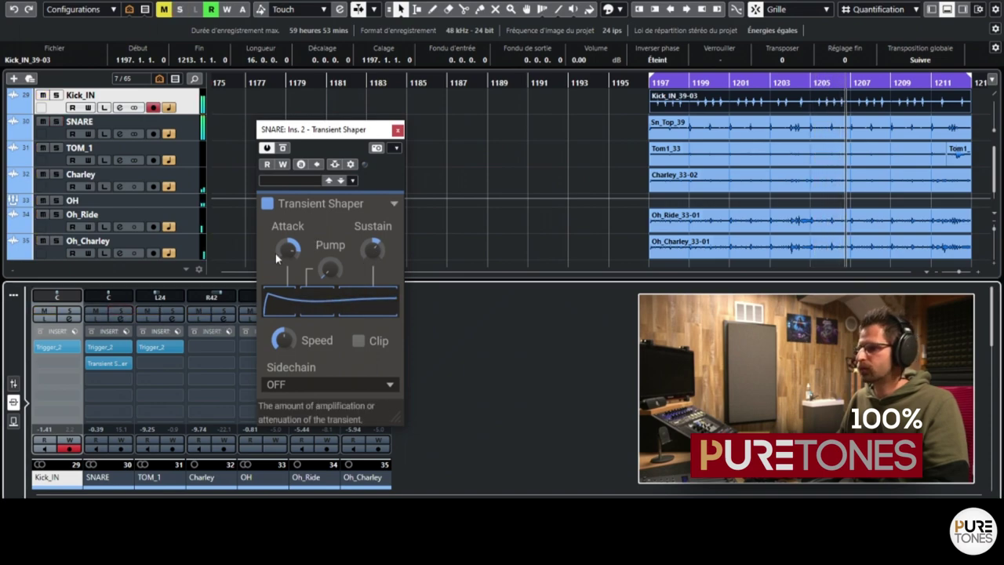
{"action": "mouse_move", "coordinate": [287, 250]}
{"action": "left_mouse_down"}
{"action": "mouse_move", "coordinate": [287, 263]}
{"action": "mouse_move", "coordinate": [280, 249]}
{"action": "left_mouse_up"}
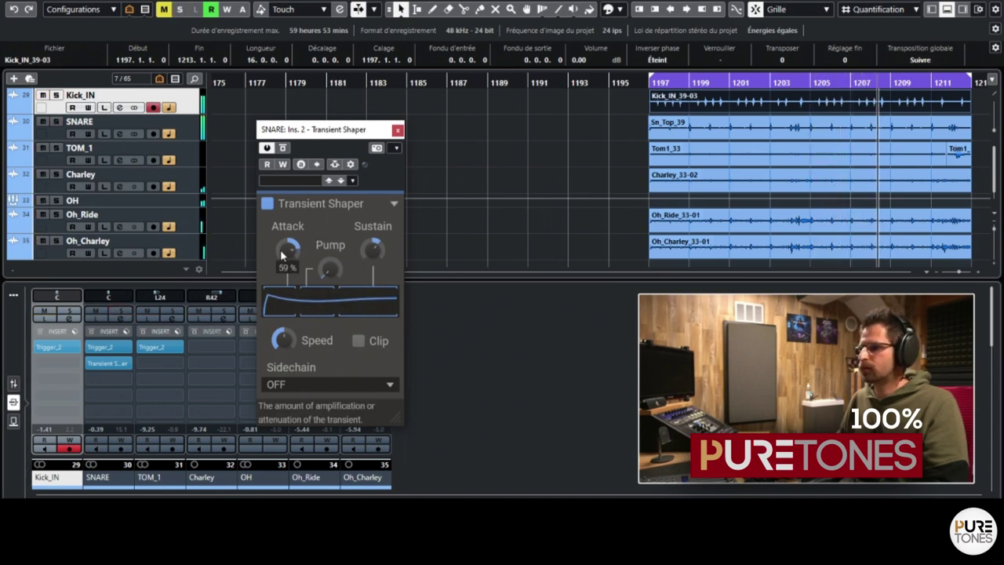
Compare the full drum loop with the snare's Transient Shaper active and bypassed, adjusting Sustain to about 36%, and leave the plug-in bypassed
{"action": "left_click", "coordinate": [284, 153]}
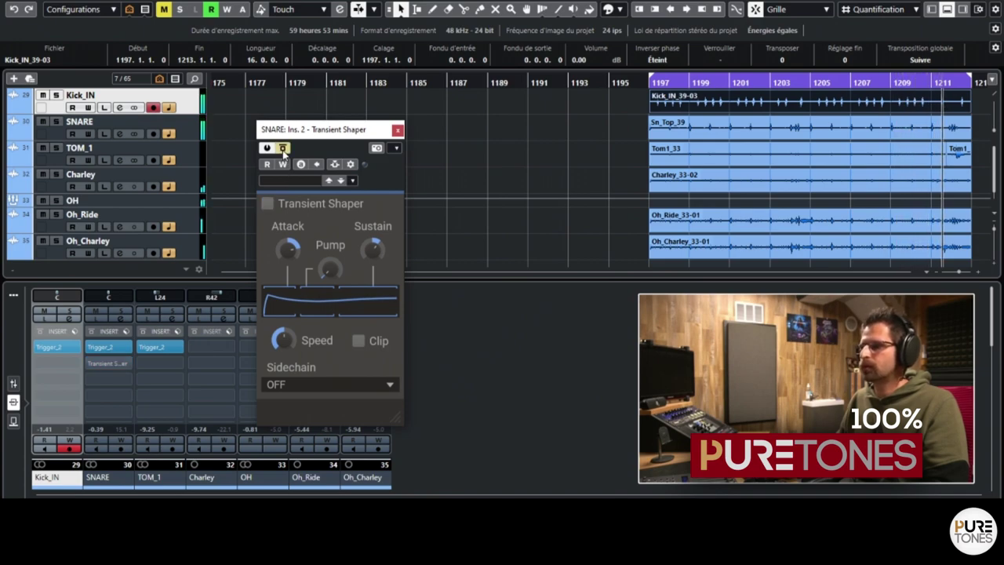
{"action": "left_click", "coordinate": [284, 151]}
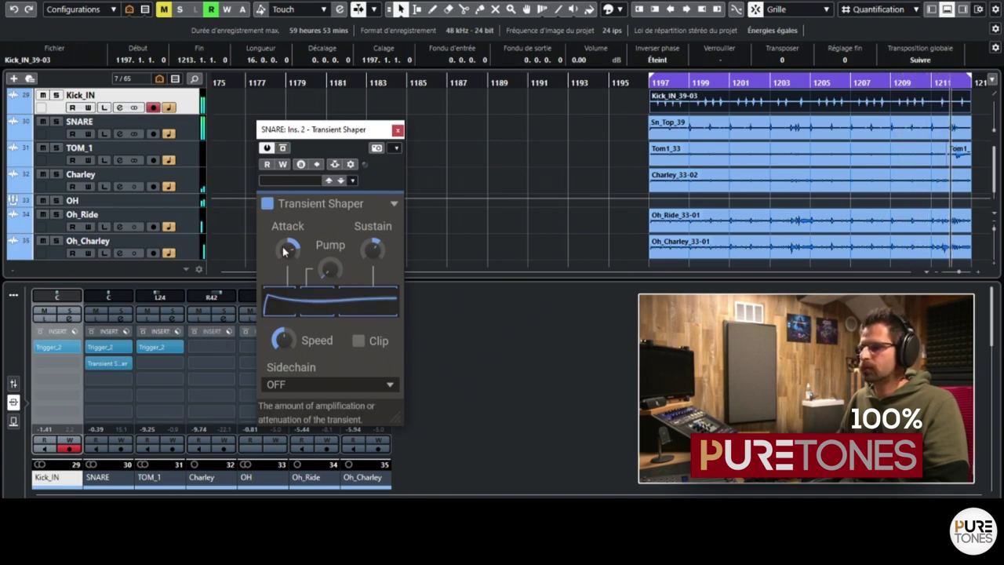
{"action": "left_click", "coordinate": [284, 149]}
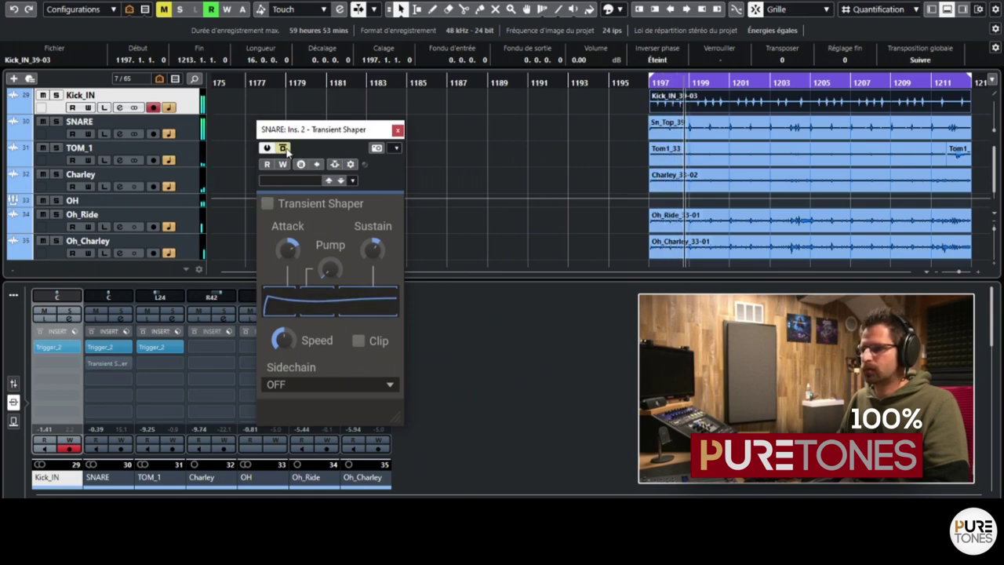
{"action": "left_click", "coordinate": [284, 148]}
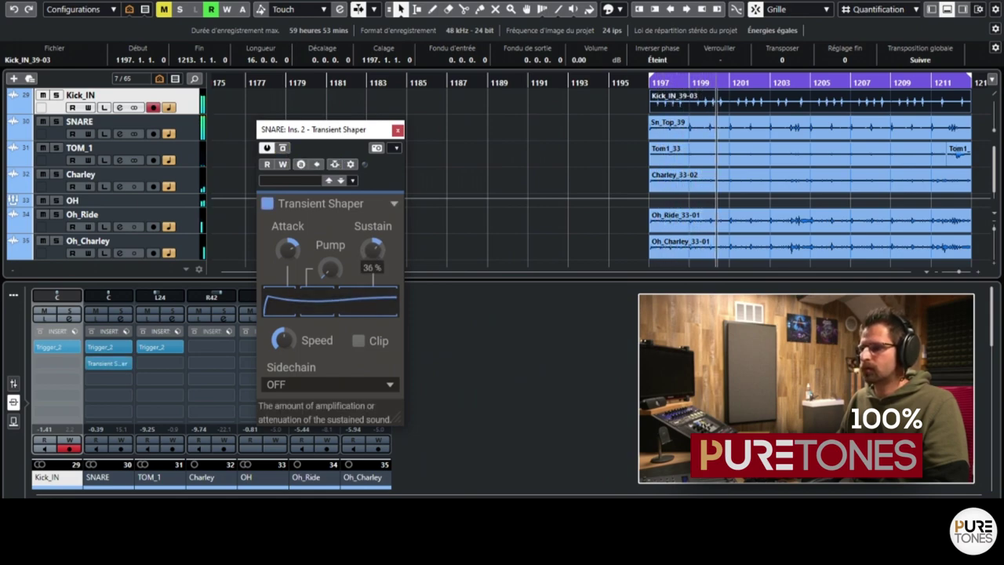
{"action": "left_click", "coordinate": [284, 148]}
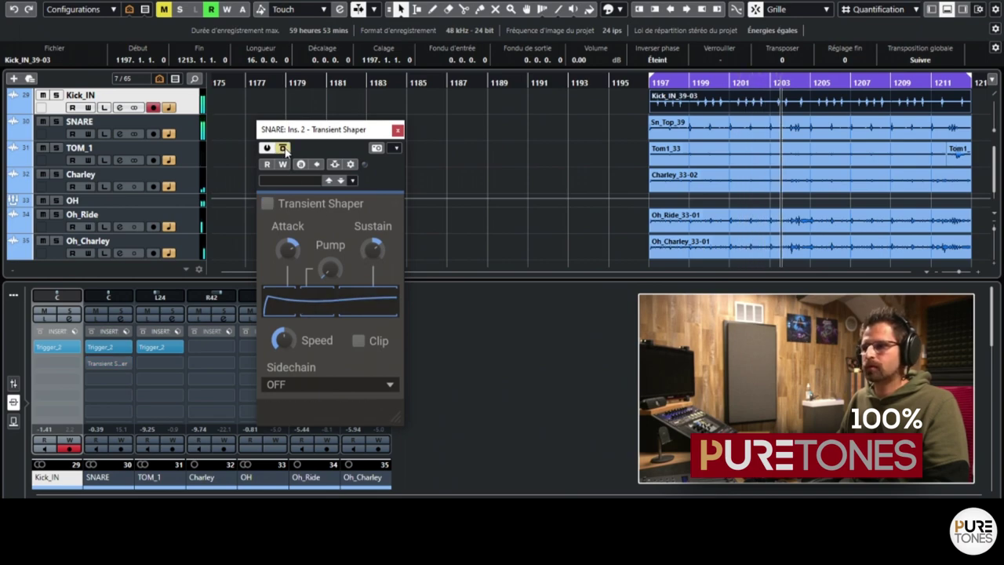
{"action": "left_click_drag", "start_coordinate": [341, 137], "coordinate": [317, 123]}
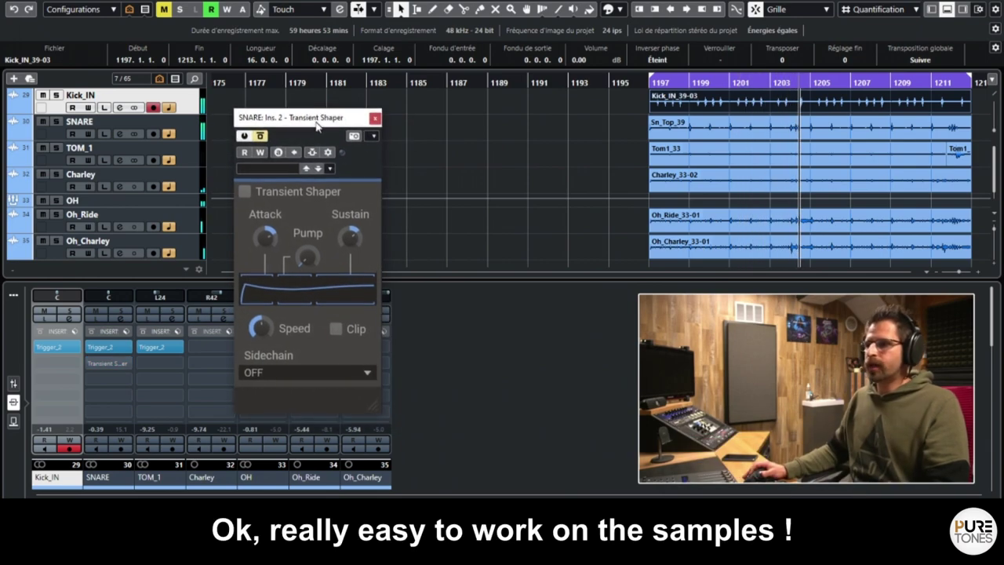